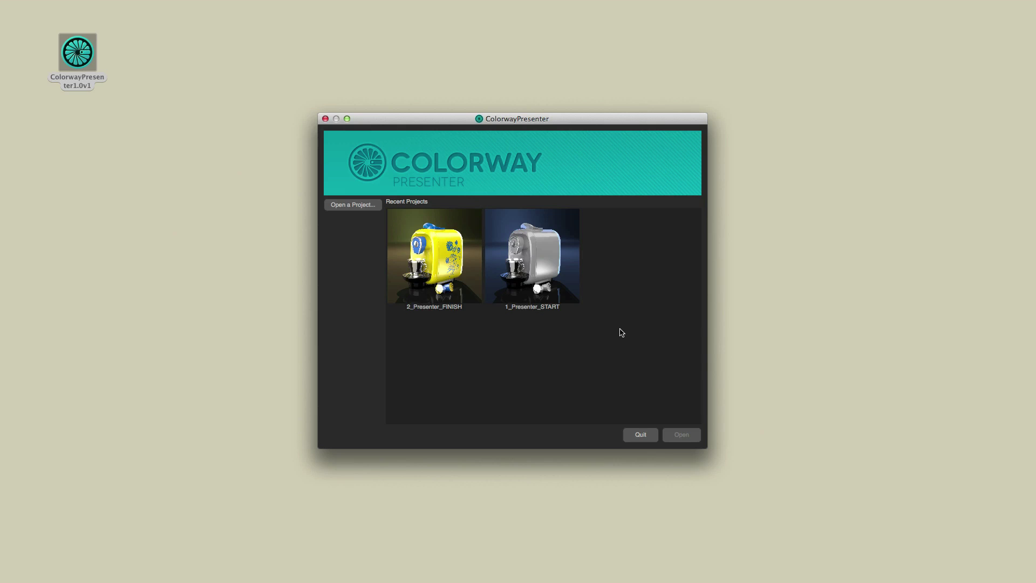
click(352, 205)
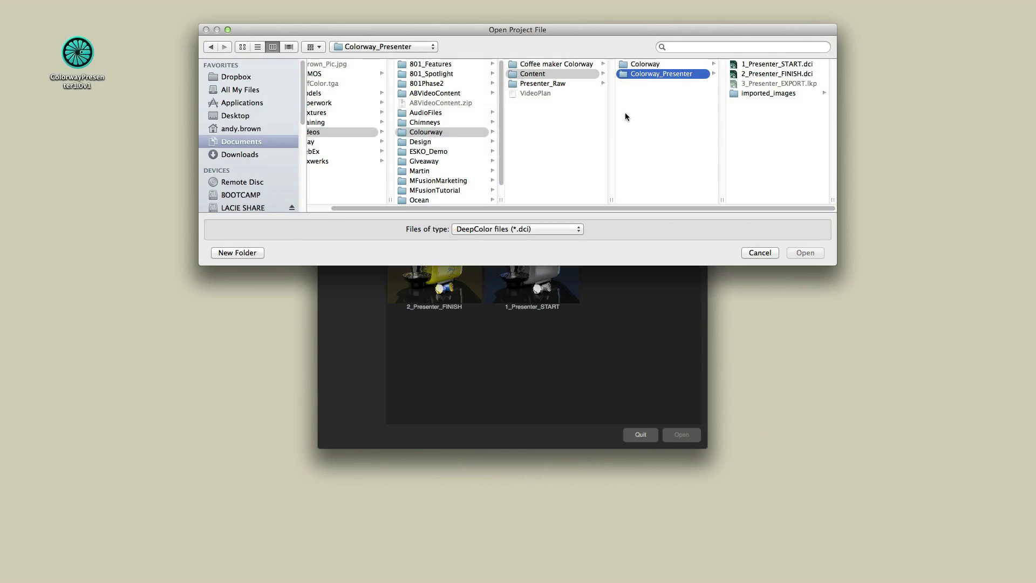
click(764, 65)
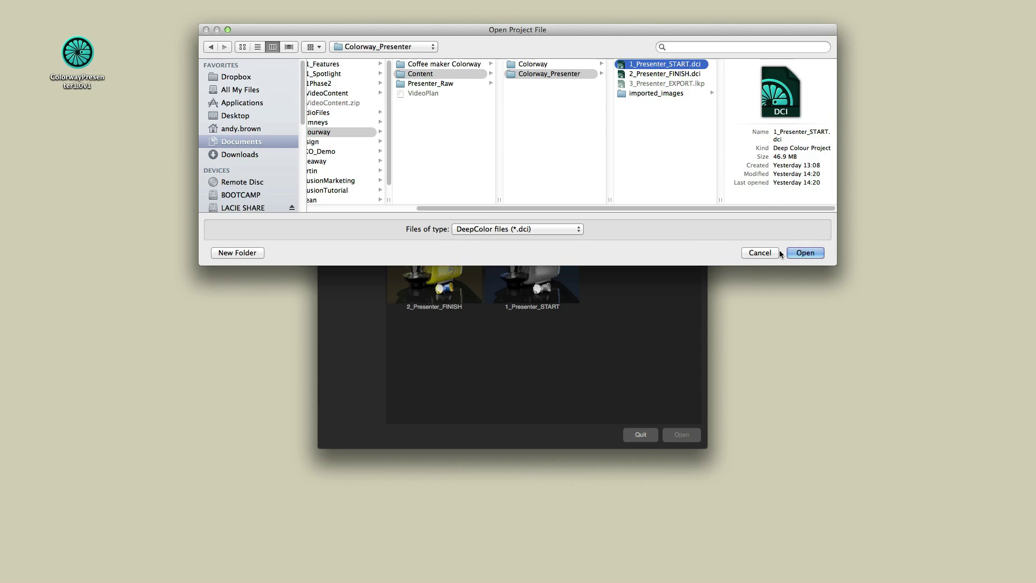
click(757, 254)
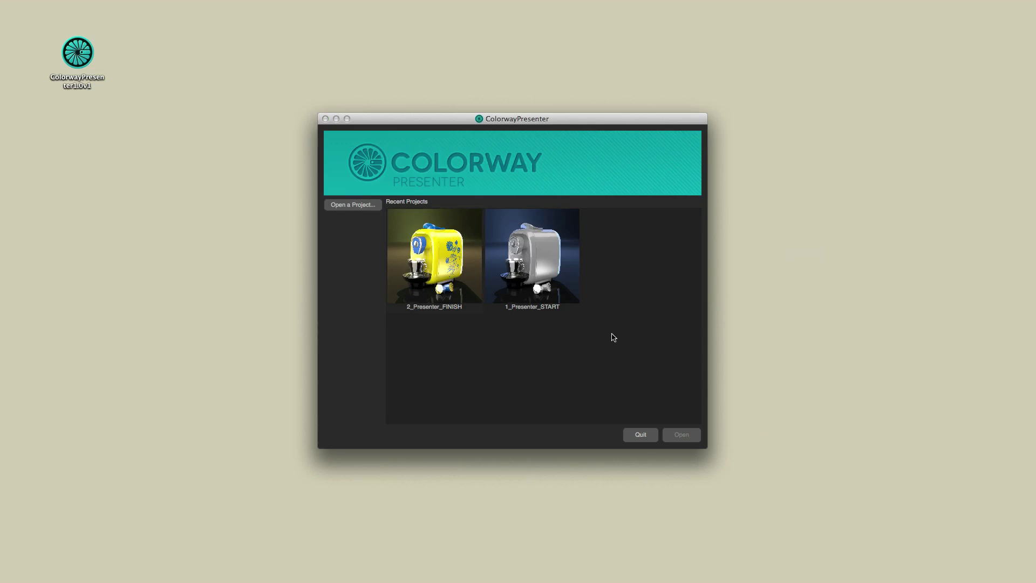
- Open the 1_Presenter_START project from Recent Projects to show the silver coffee maker render
click(361, 338)
double_click(531, 258)
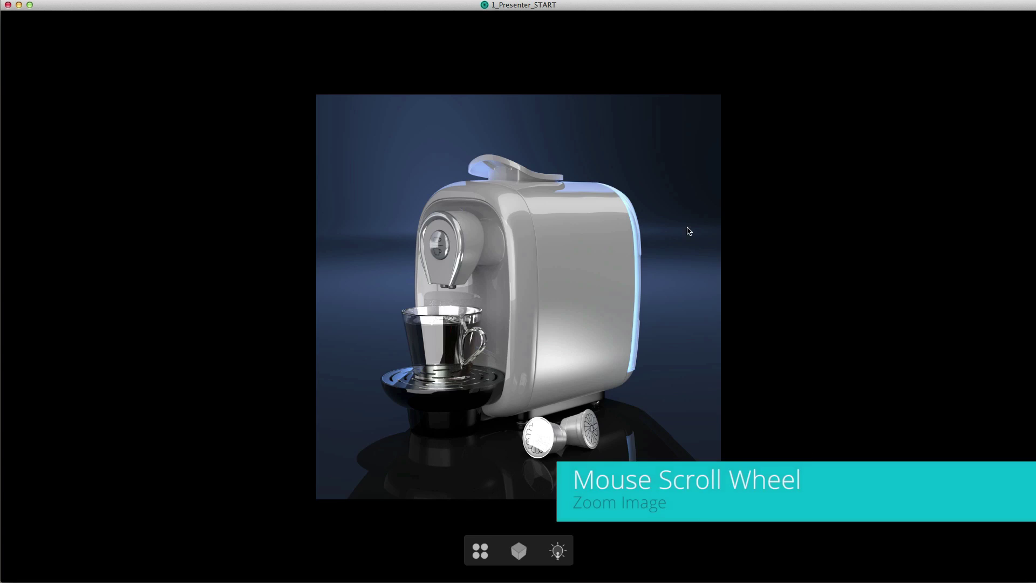
- Zoom the coffee maker render in and out with the scroll wheel and the - / = keys
scroll(689, 230, down, 5)
scroll(689, 231, up, 4)
scroll(689, 231, down, 3)
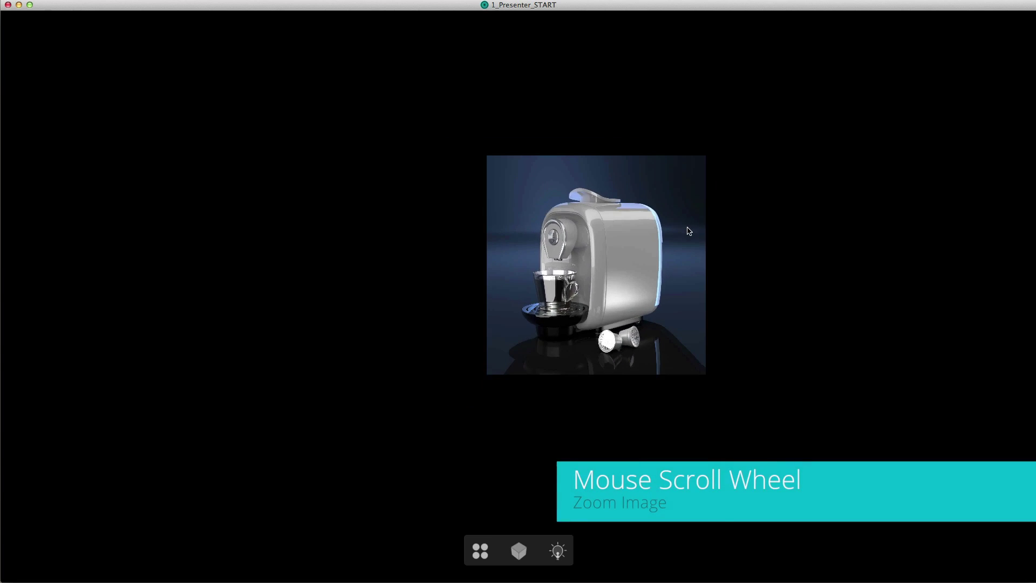
scroll(689, 231, up, 4)
scroll(689, 231, down, 1)
scroll(689, 231, up, 2)
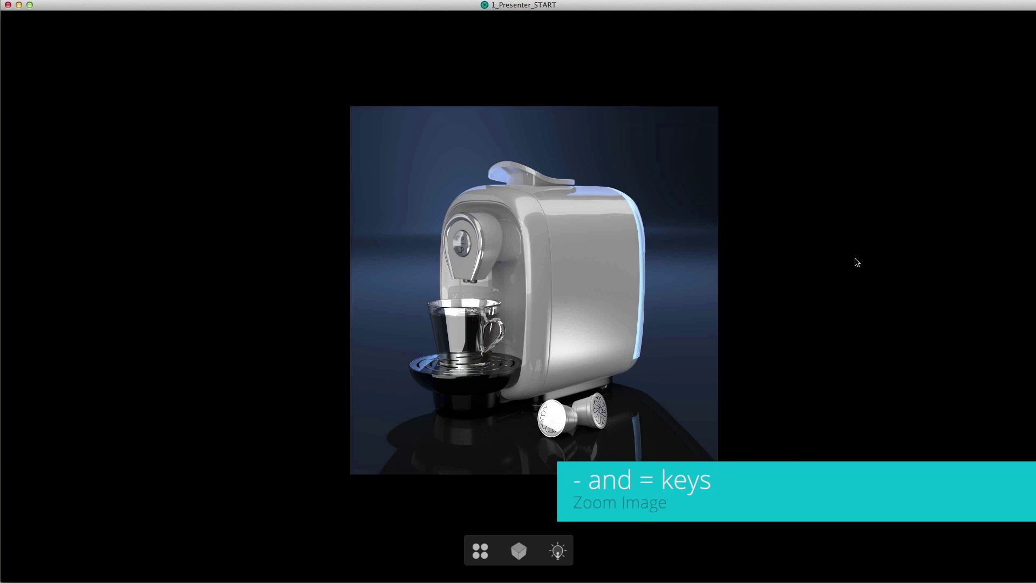
key(minus)
key(minus)
key(equal)
key(equal)
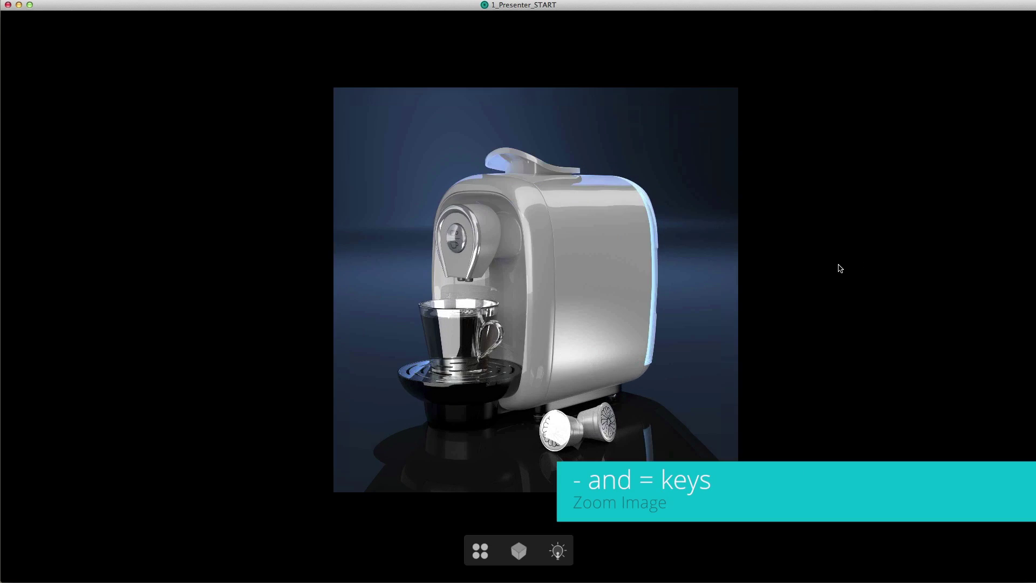
key(equal)
key(minus)
key(minus)
key(minus)
key(equal)
key(minus)
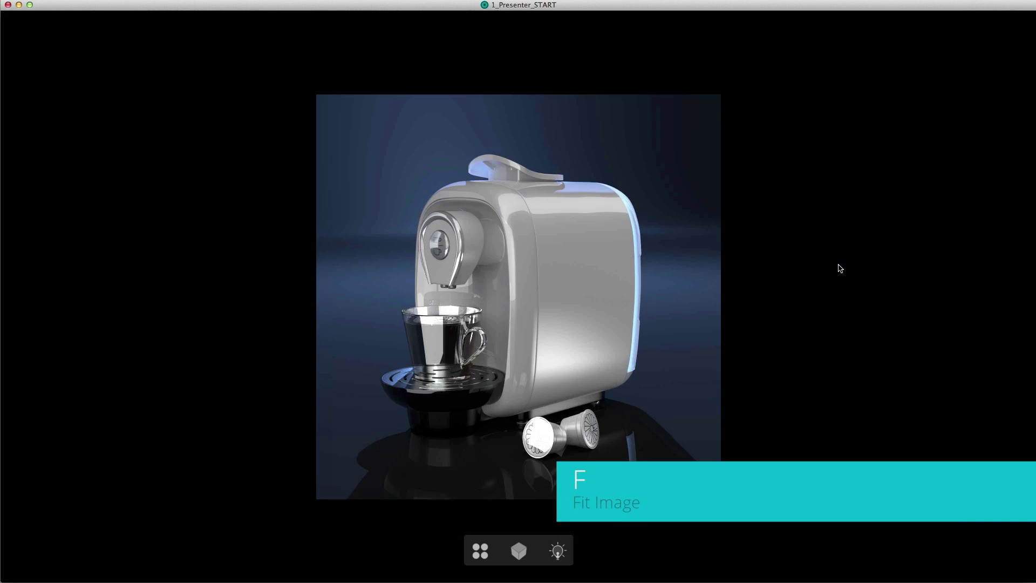
- Switch the render between fill-height, 100% and 50% sizes, ending at full window height
key(h)
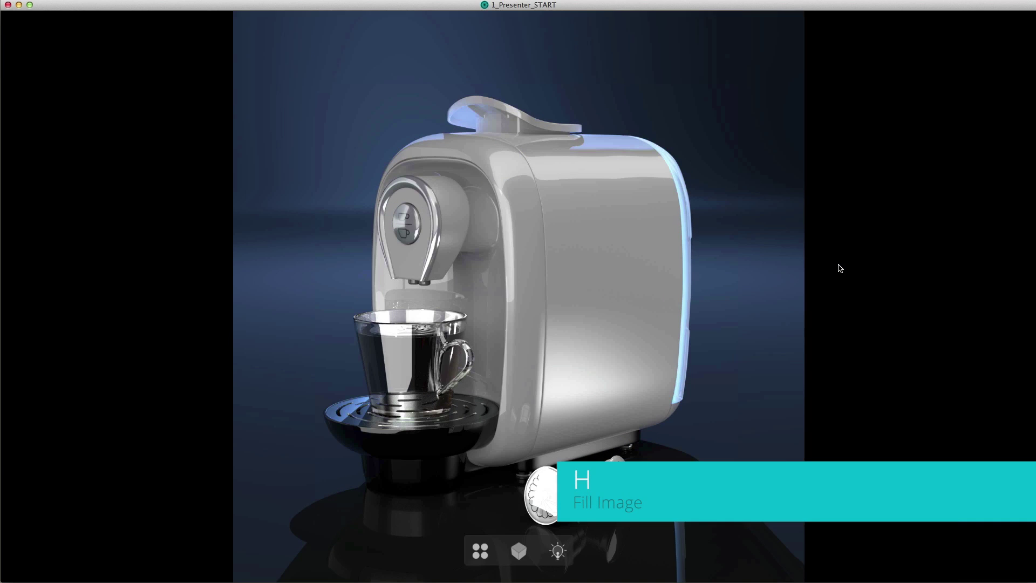
key(1)
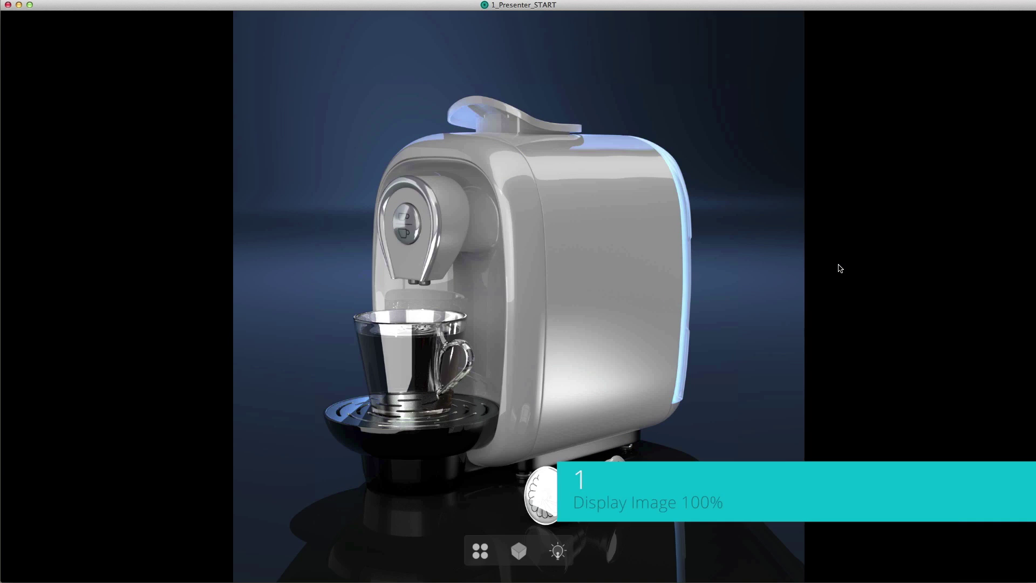
key(2)
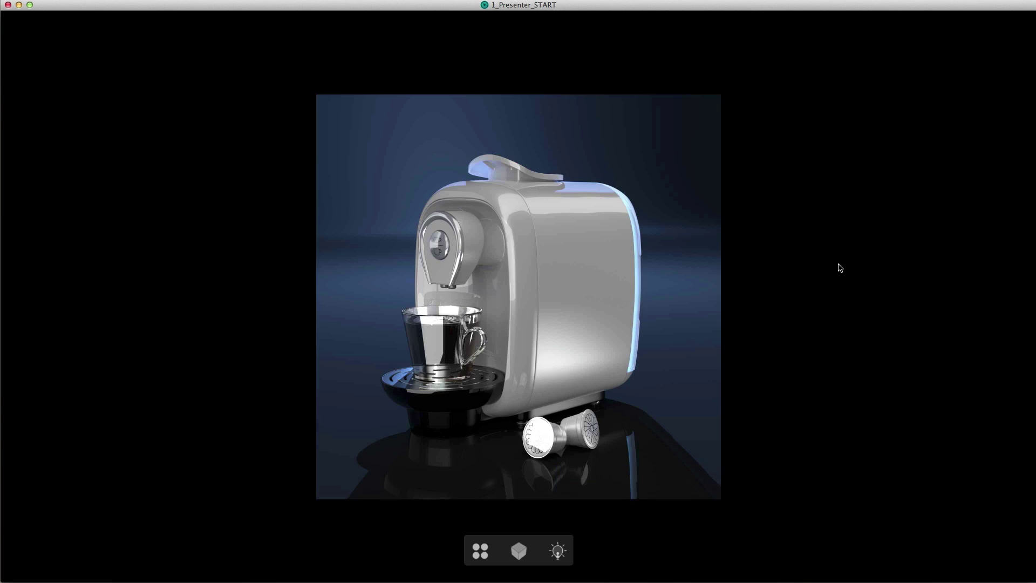
key(1)
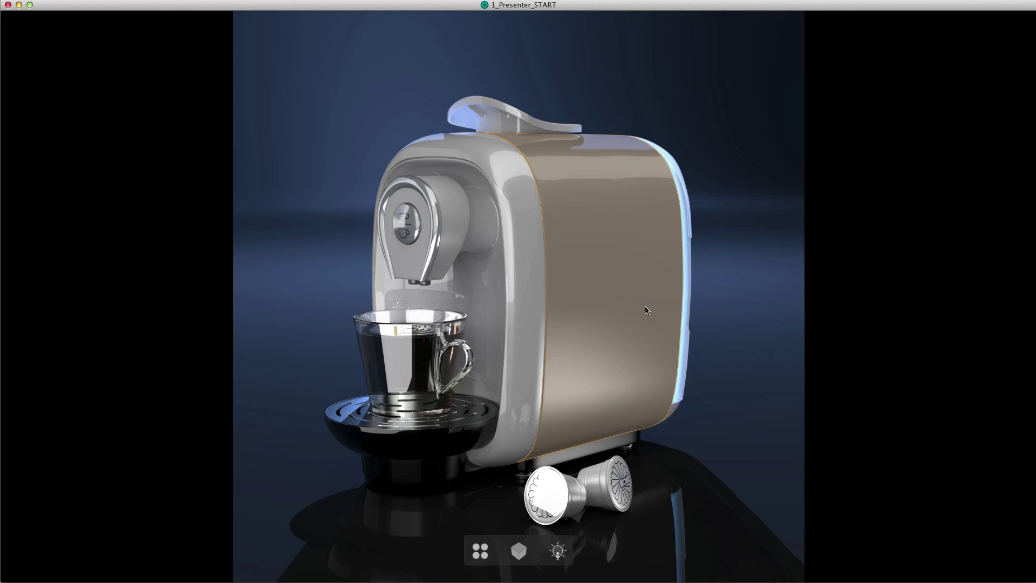
- Turn off the hover highlight overlay and show the configurable parts panel beside the render
key(o)
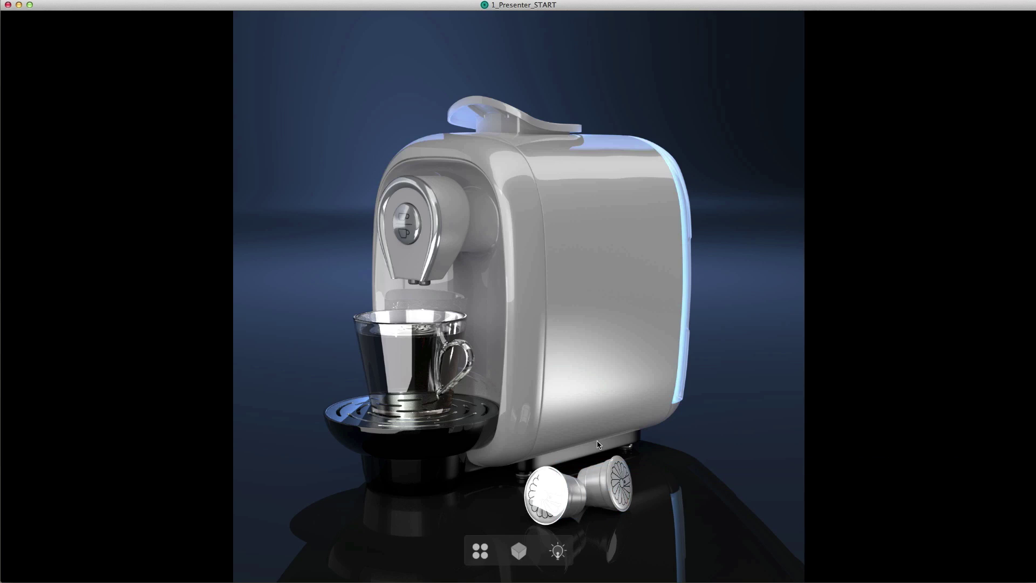
click(517, 558)
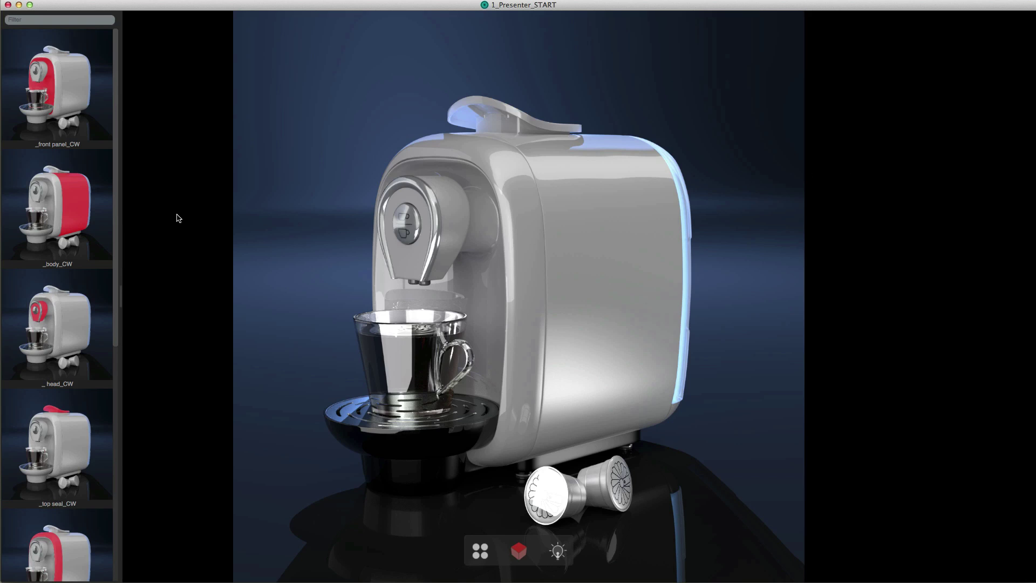
- Preview the _body_CW options, close the parts panel, and select the machine body for its materials
click(52, 204)
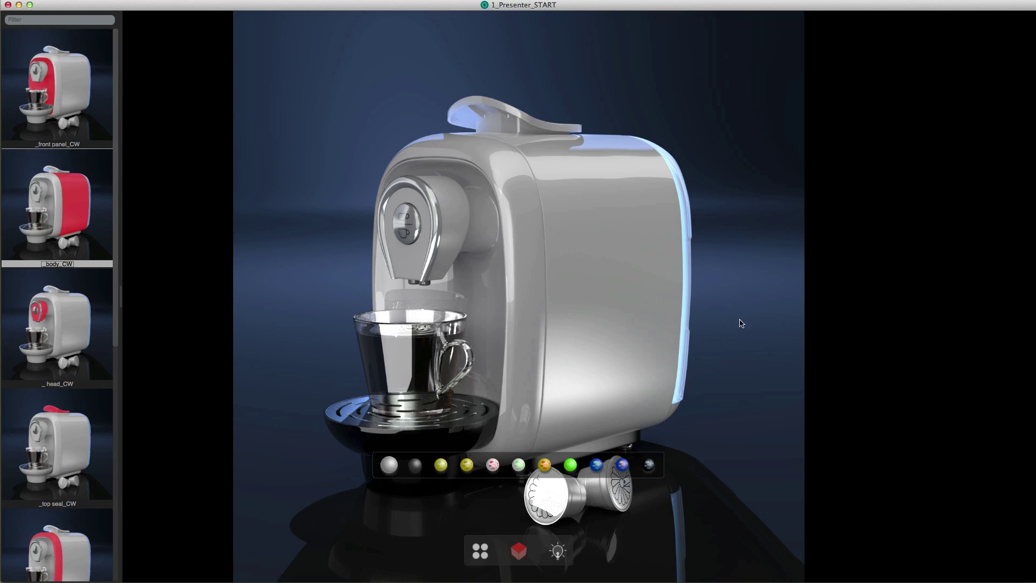
click(888, 240)
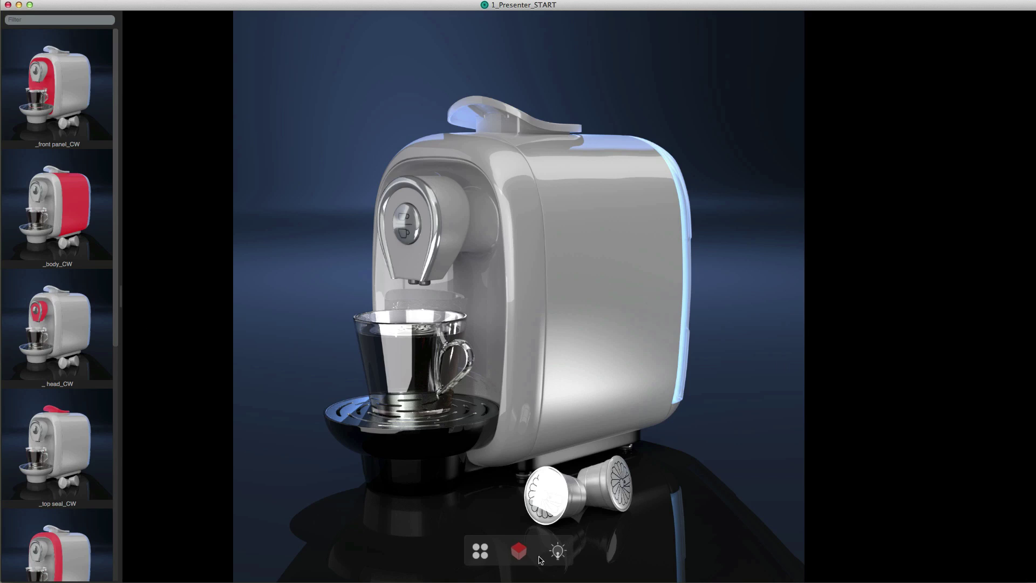
click(517, 550)
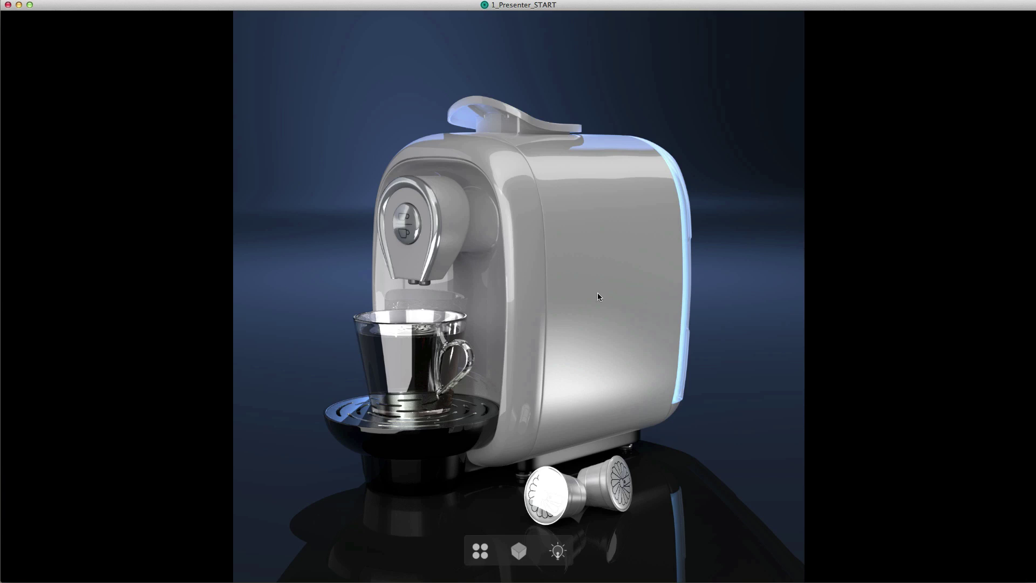
click(604, 249)
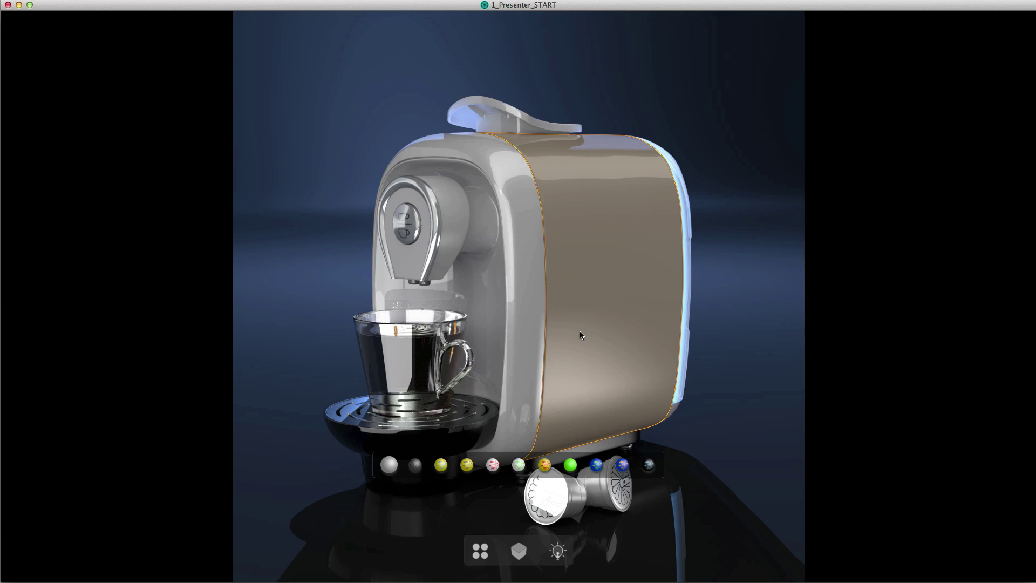
- Select the side panel for its colour options, then check the front recess and lid swatches
click(591, 332)
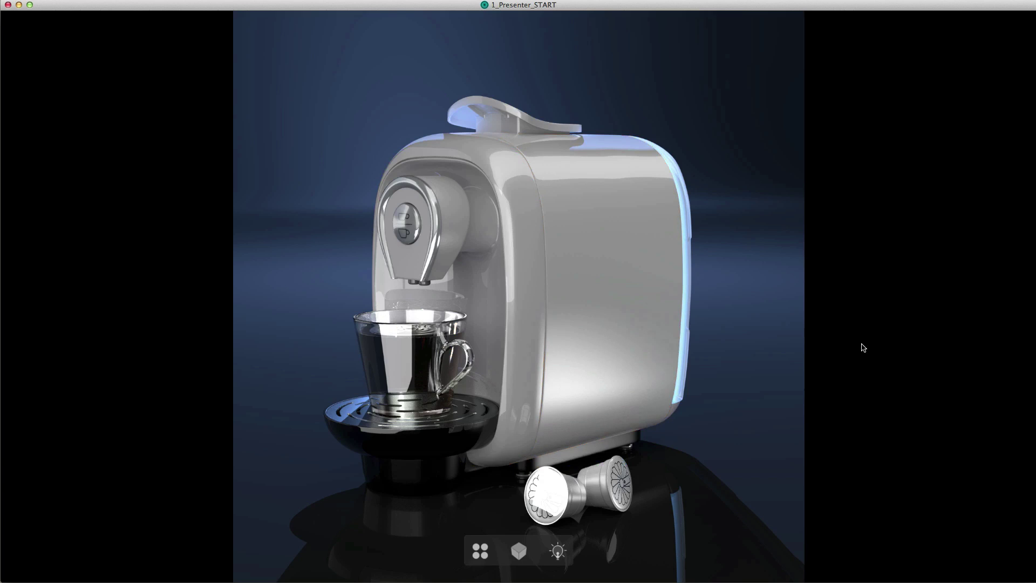
click(863, 348)
click(646, 258)
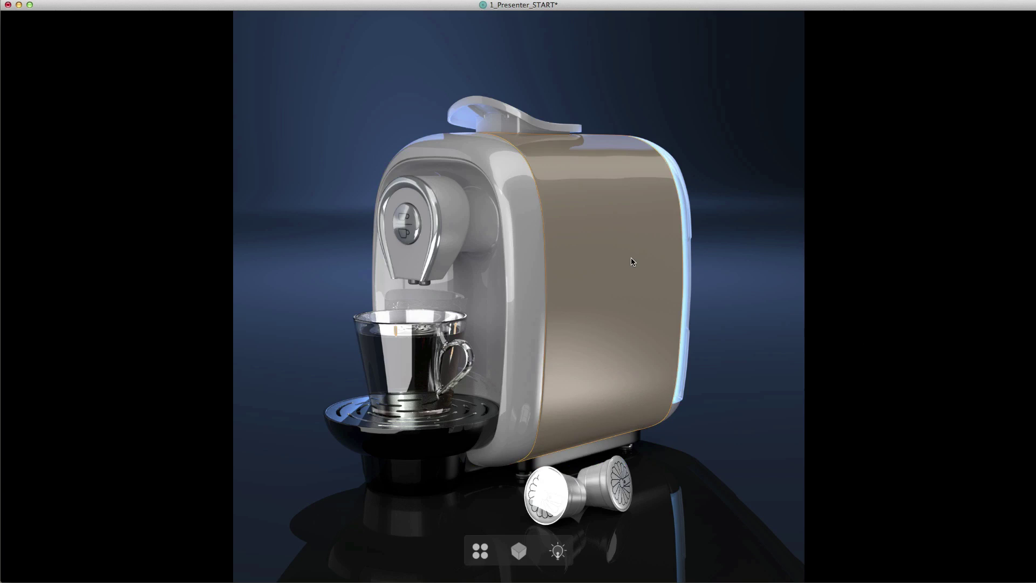
click(634, 263)
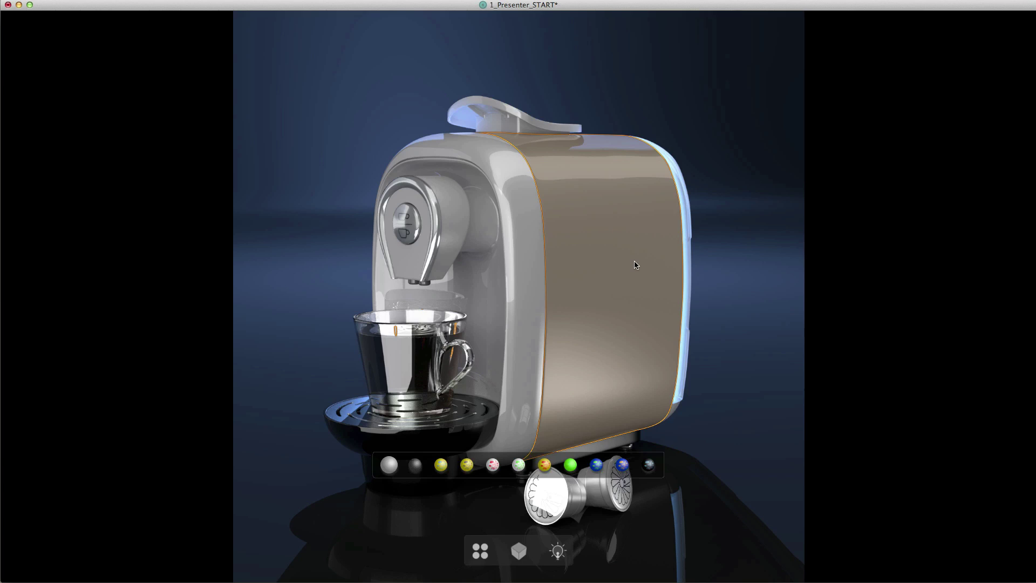
click(471, 287)
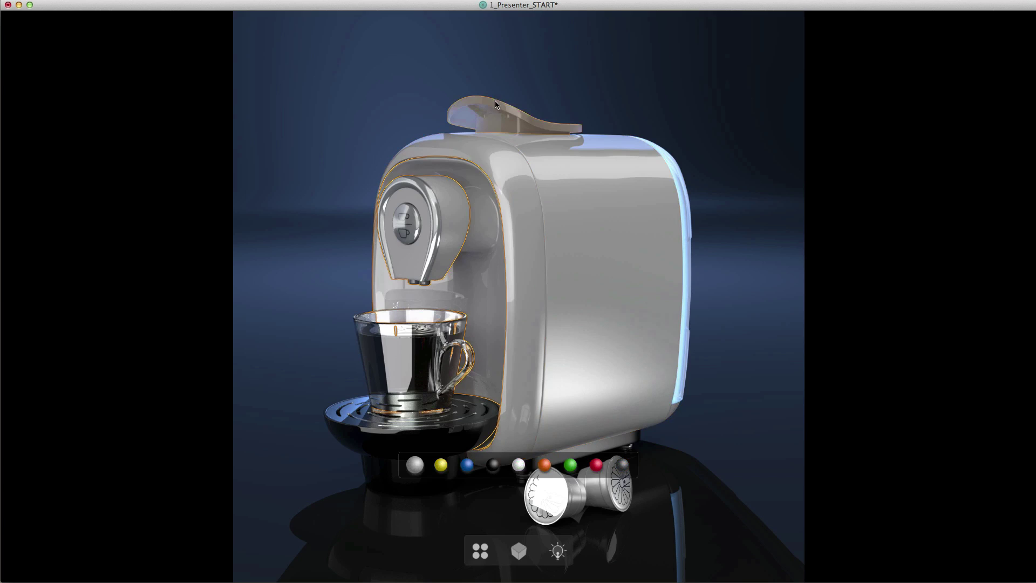
click(502, 115)
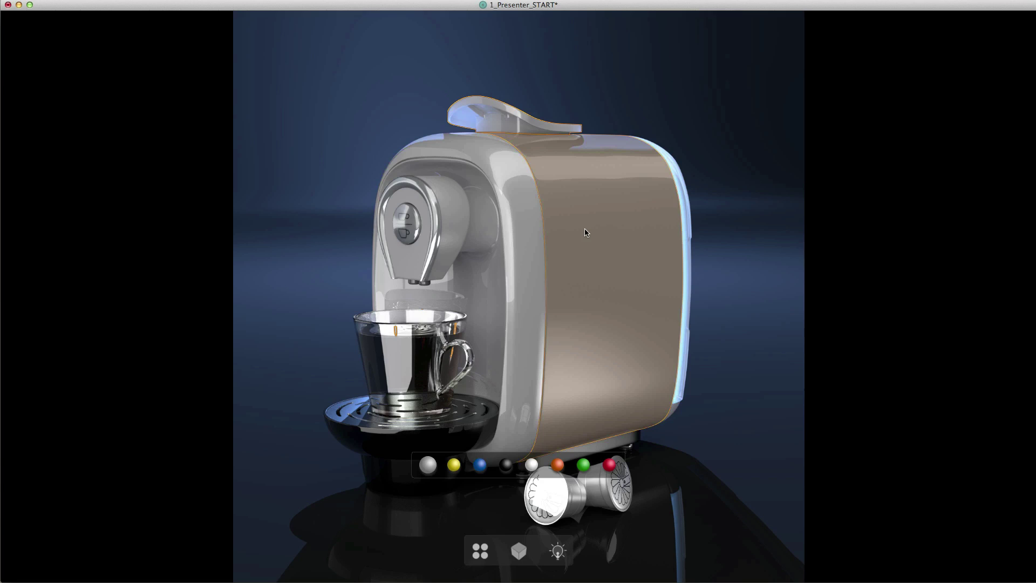
- Apply the green floral material swatch to the coffee maker's side panel
click(613, 245)
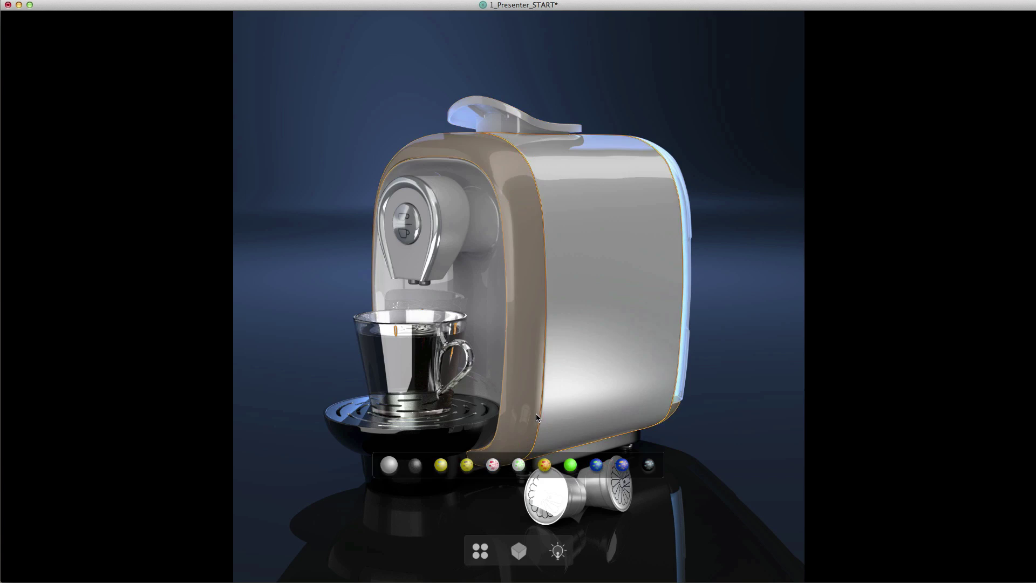
click(518, 467)
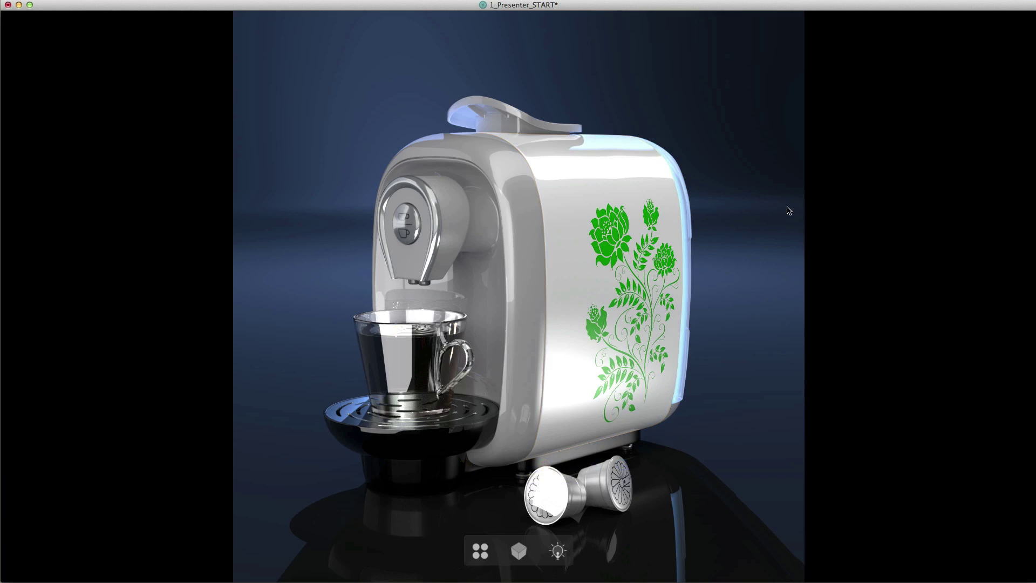
- Make the inner front parts glossy green after trying black and white
mouse_move(523, 308)
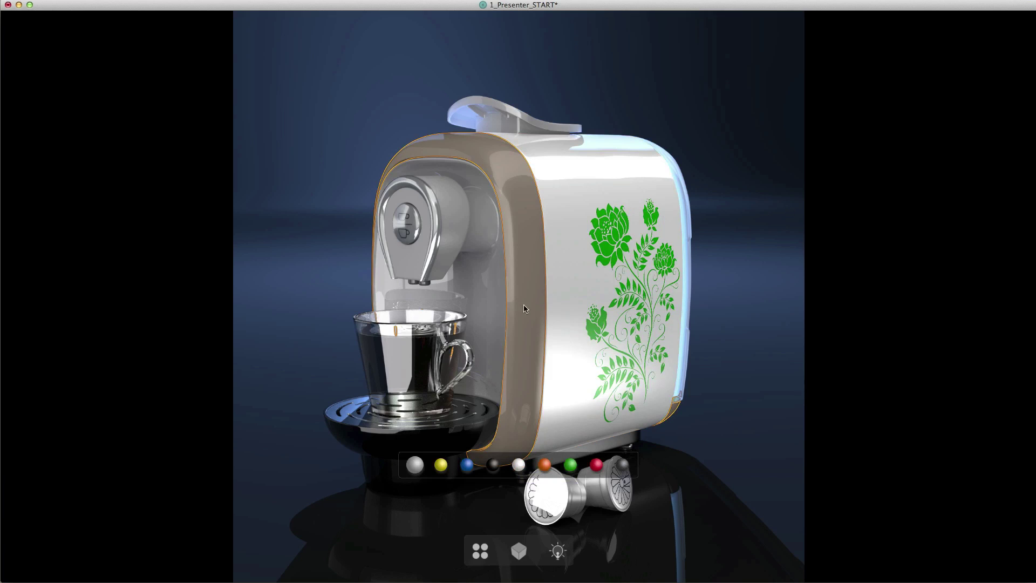
click(493, 466)
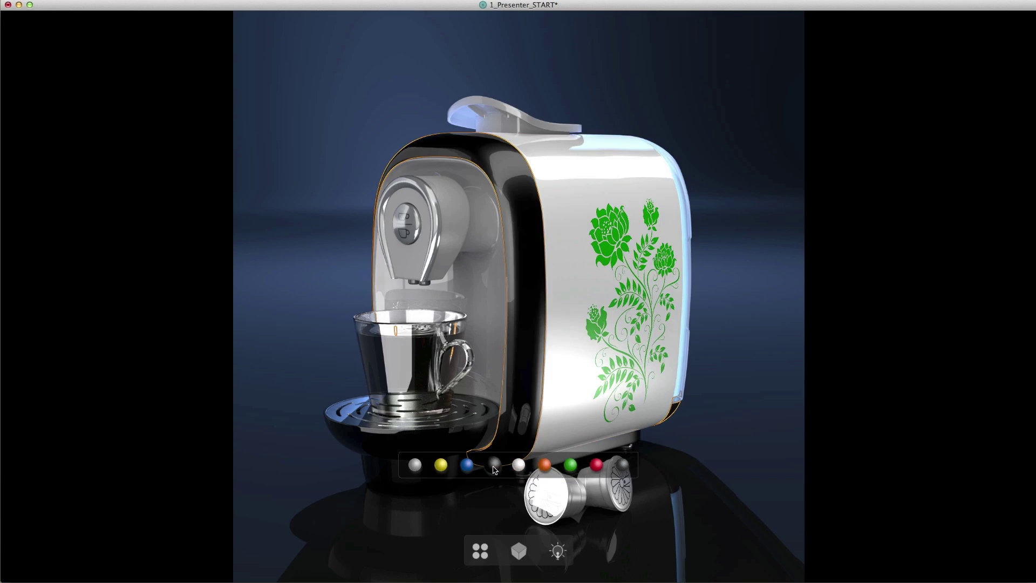
click(520, 467)
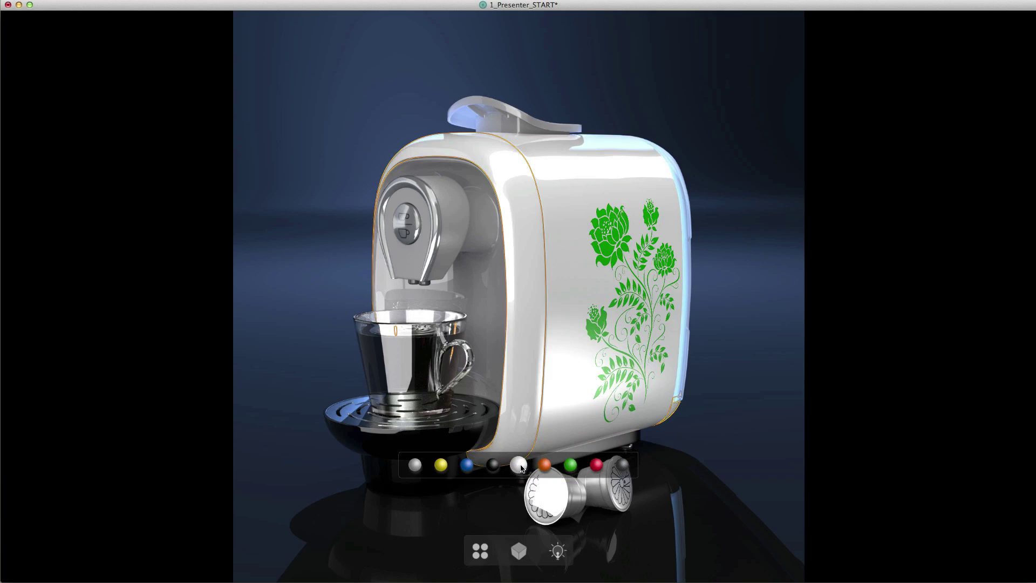
click(572, 467)
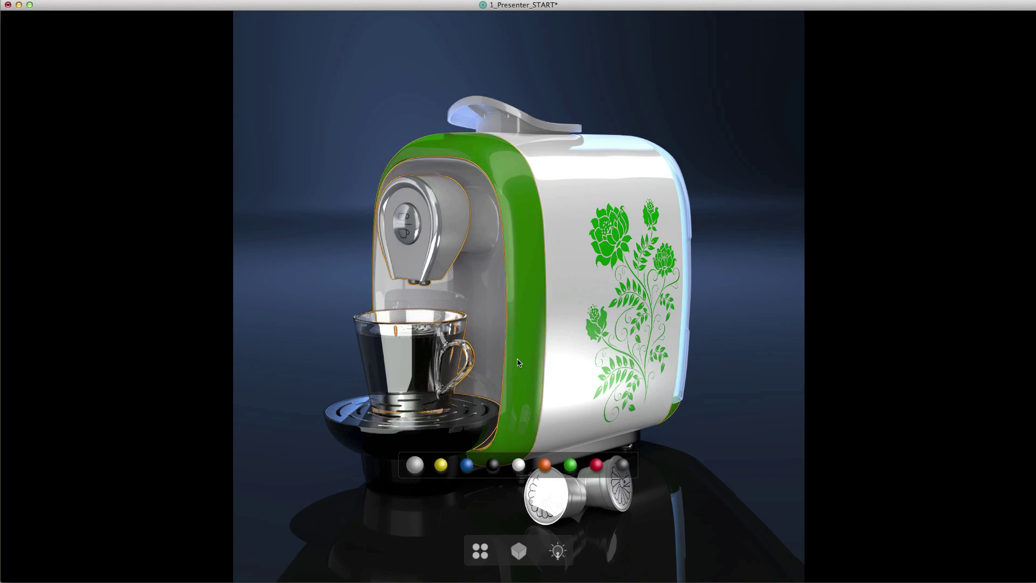
click(572, 467)
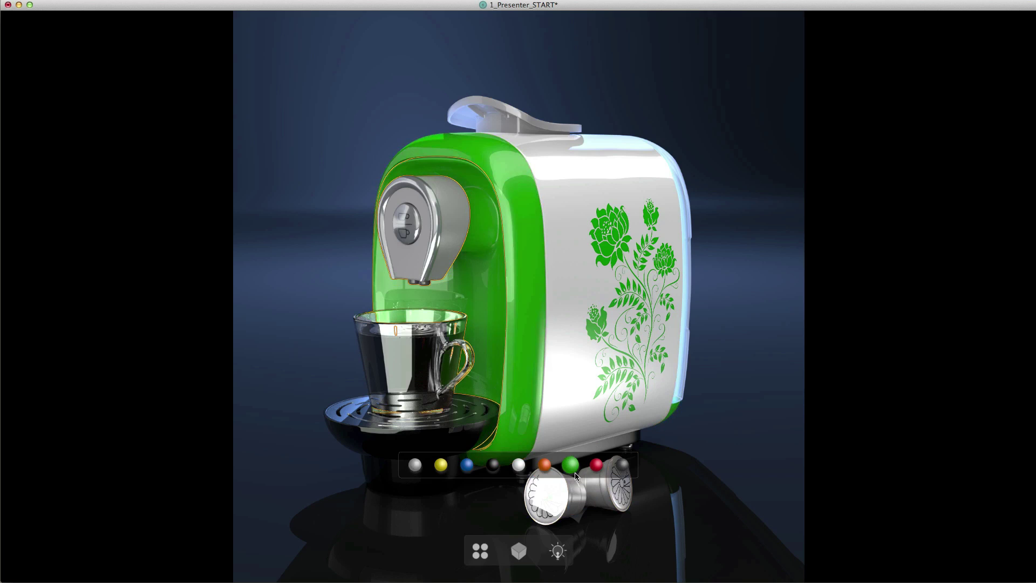
- Make the dispenser spout glossy white, the lid and one capsule green, then deselect
click(443, 230)
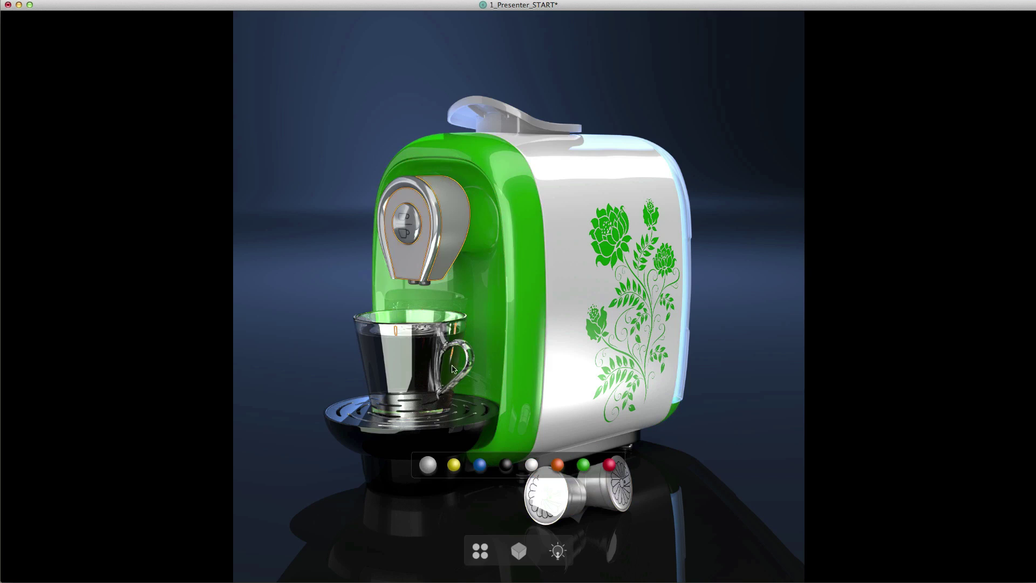
click(507, 467)
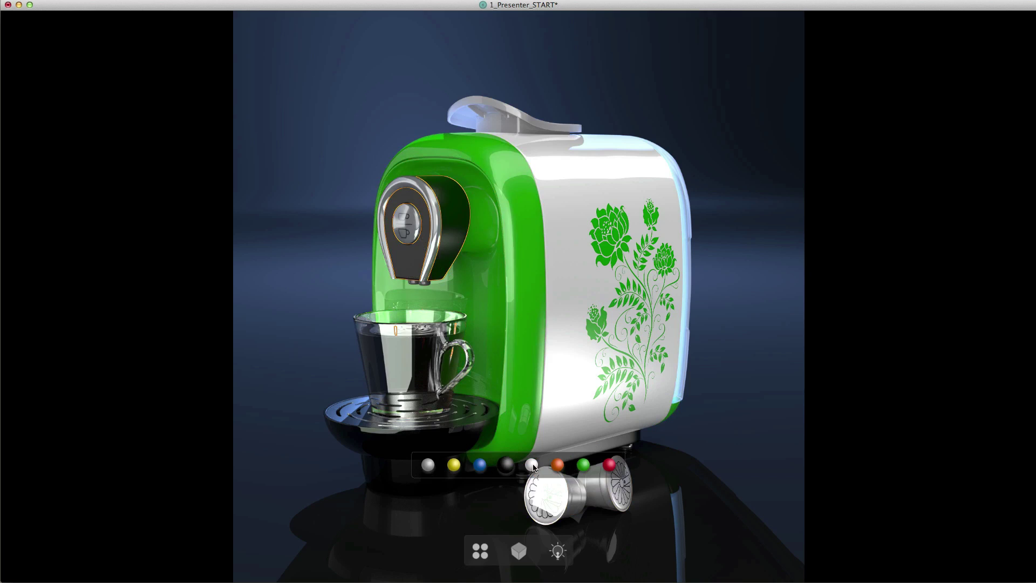
click(533, 467)
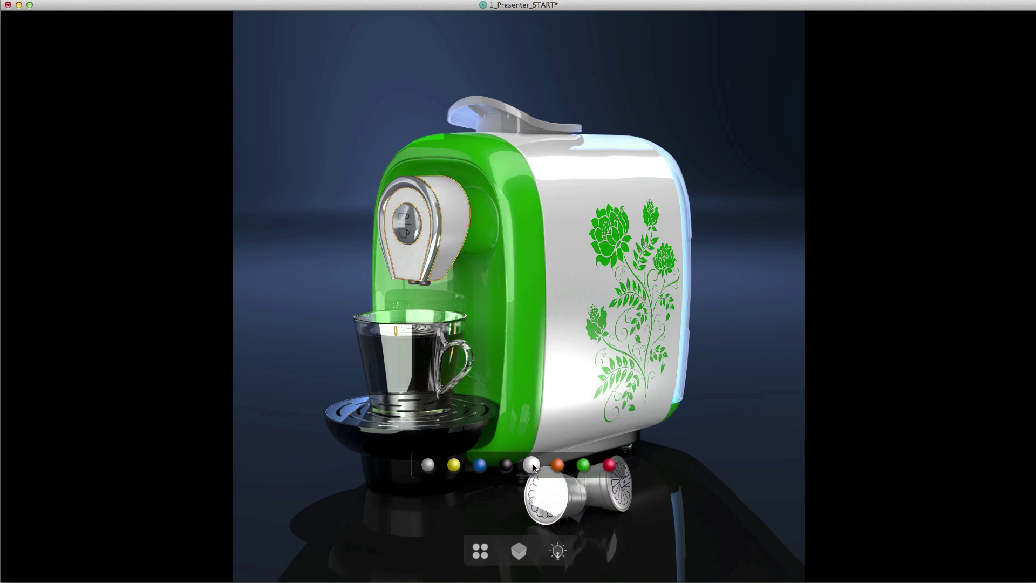
click(493, 93)
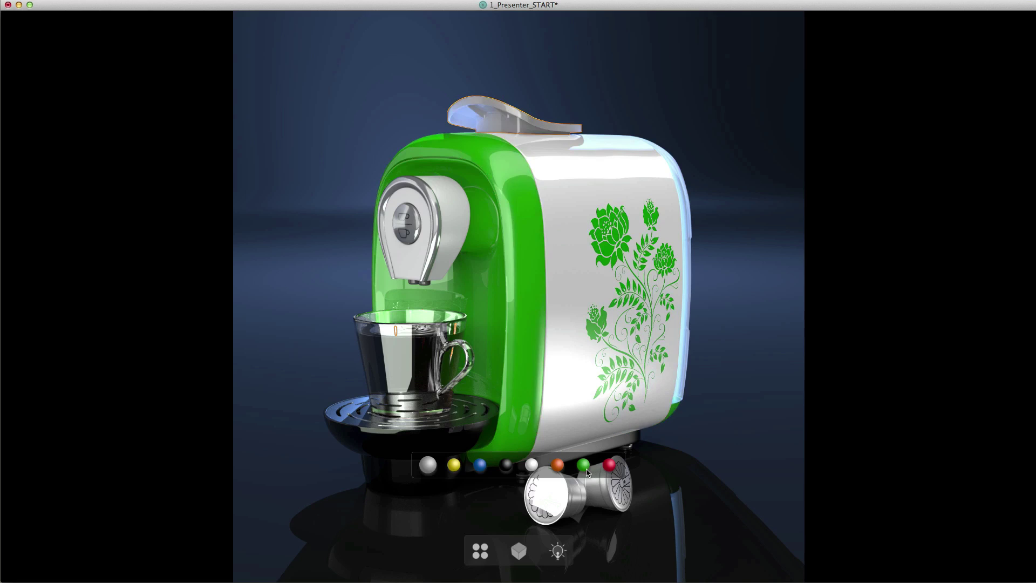
click(584, 466)
click(599, 495)
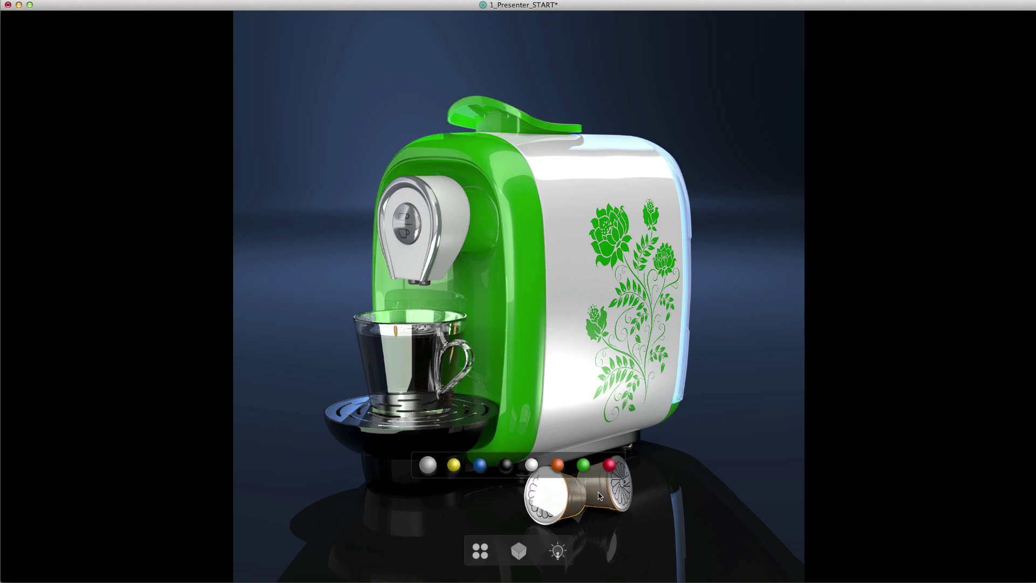
click(584, 466)
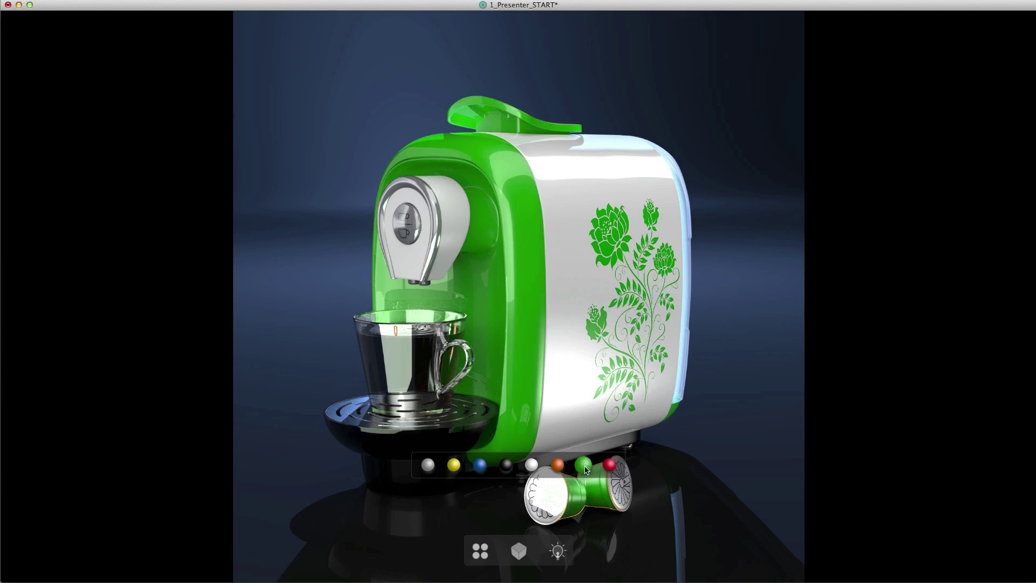
click(838, 376)
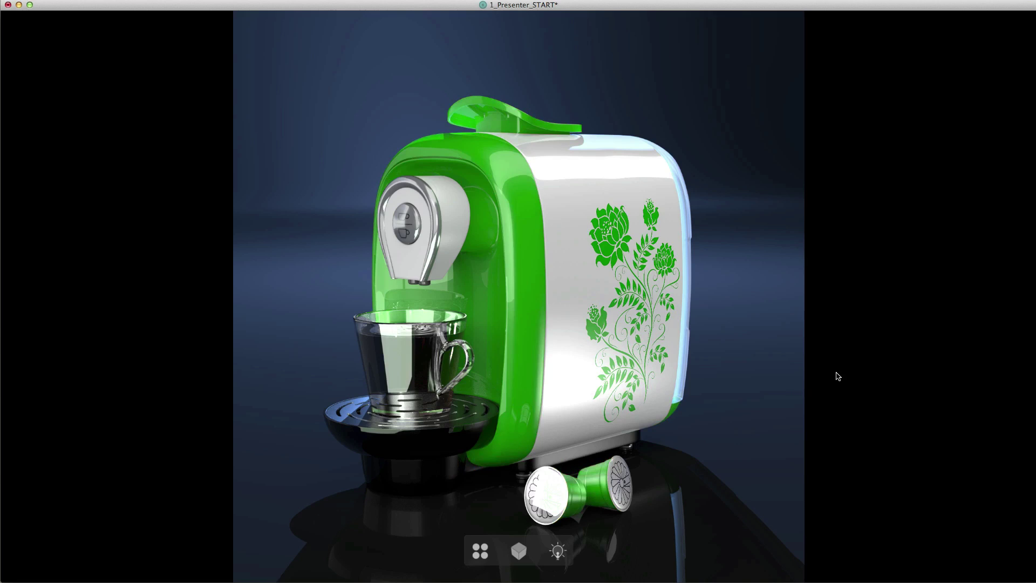
- Test mute and solo on Point: back, then raise Point: back 2 intensity to 2.2650
click(558, 552)
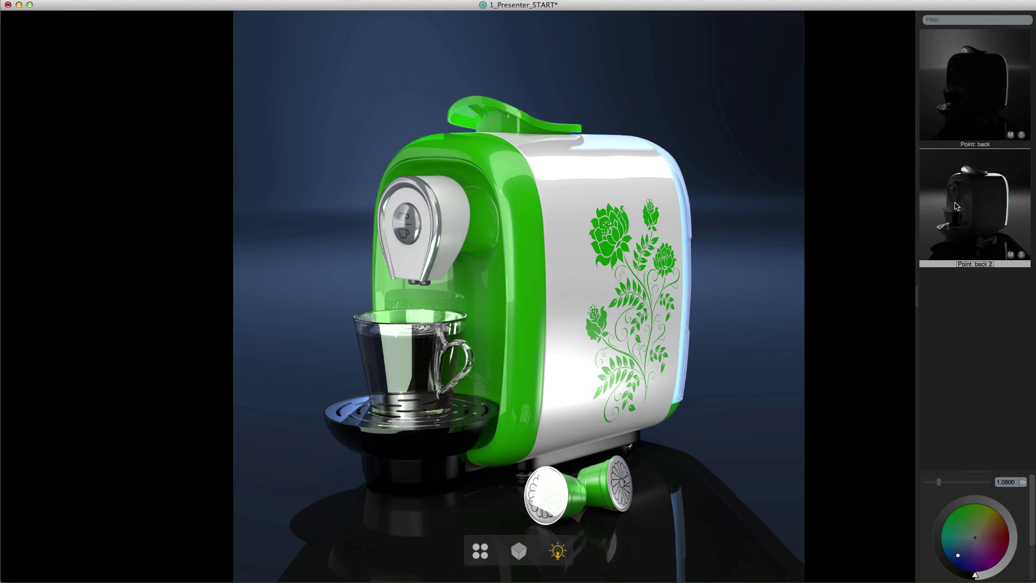
click(961, 142)
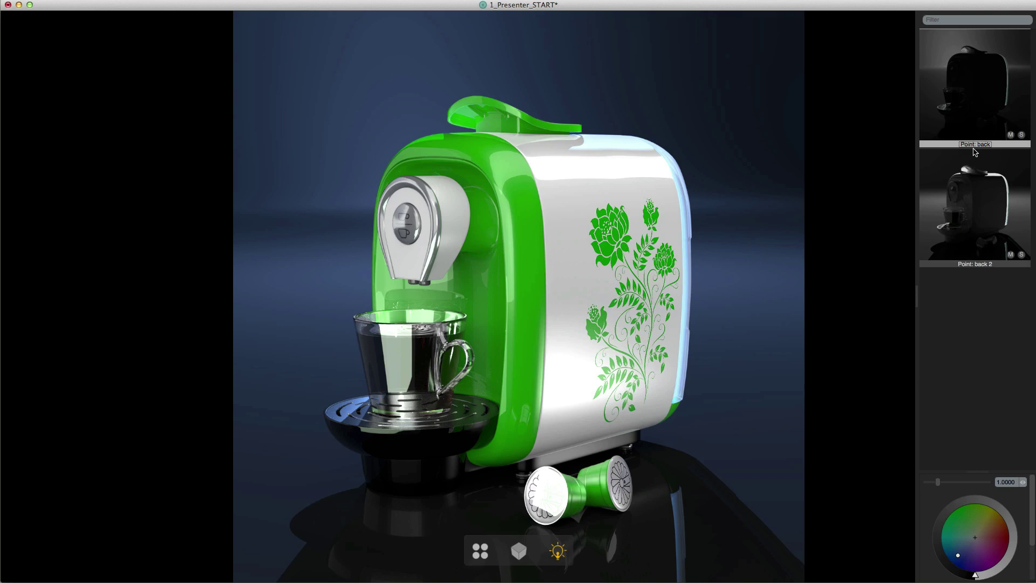
click(1010, 135)
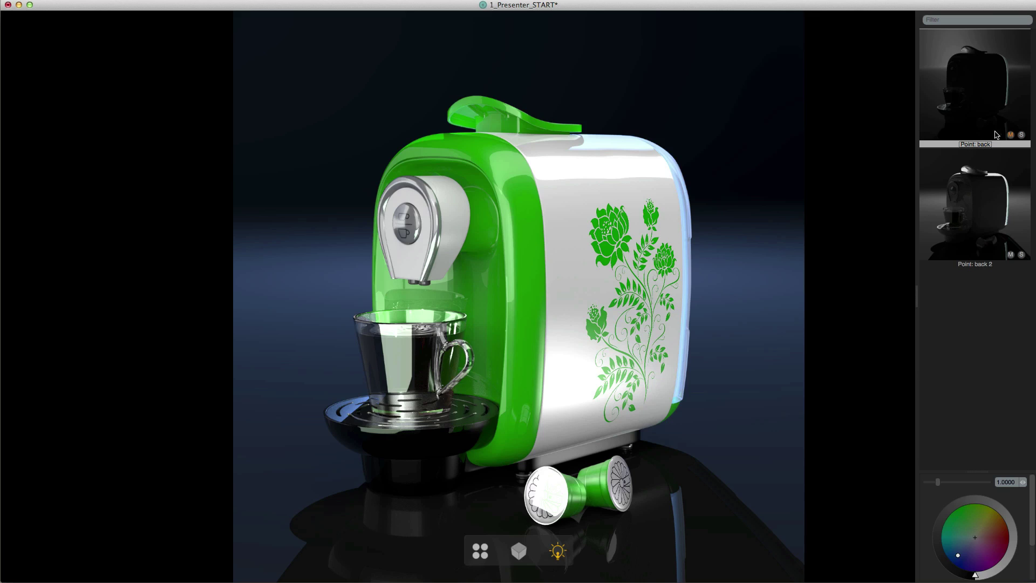
click(1021, 135)
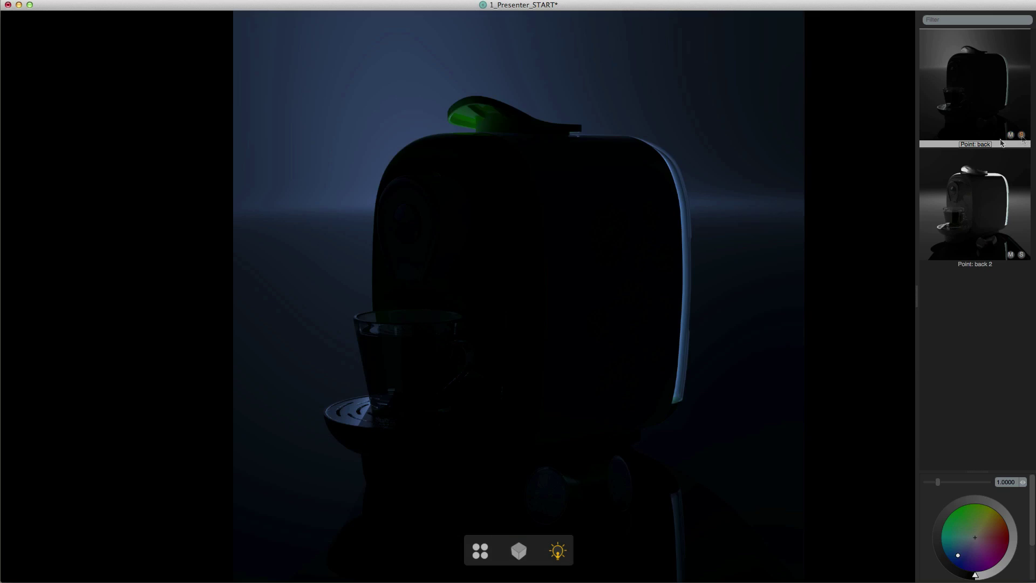
click(1023, 136)
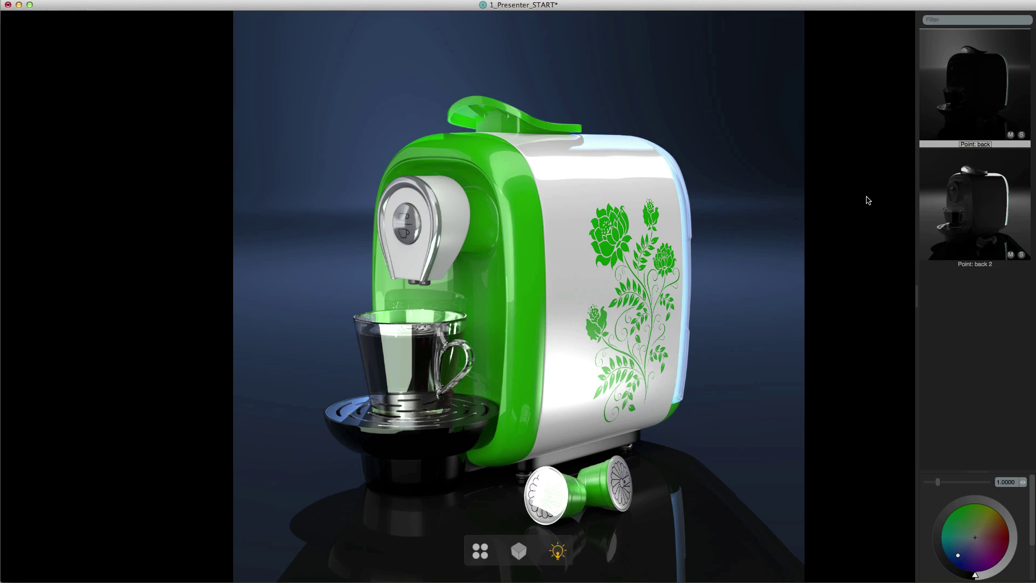
click(966, 216)
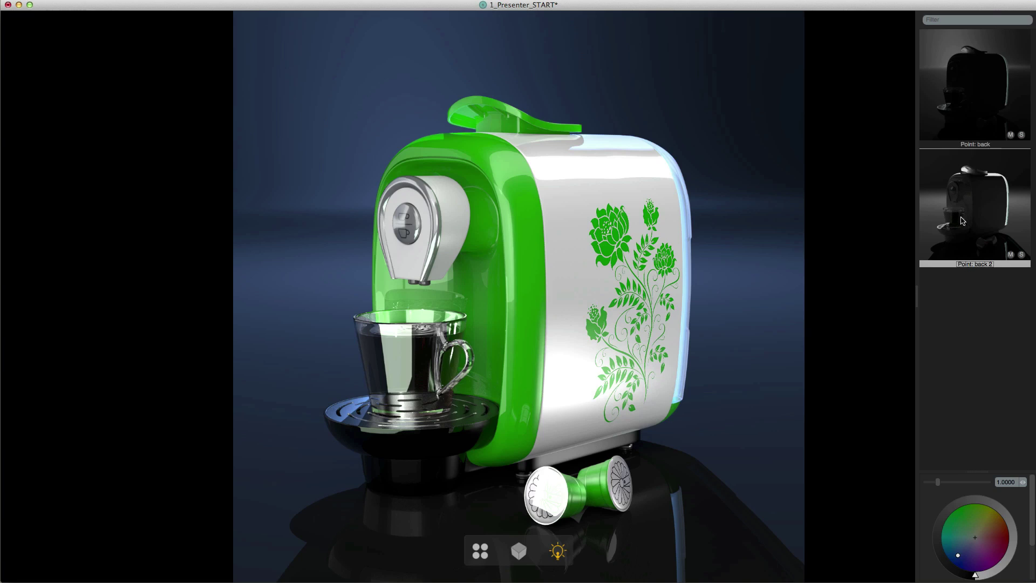
mouse_move(939, 486)
mouse_down()
mouse_move(965, 488)
mouse_move(955, 487)
mouse_up()
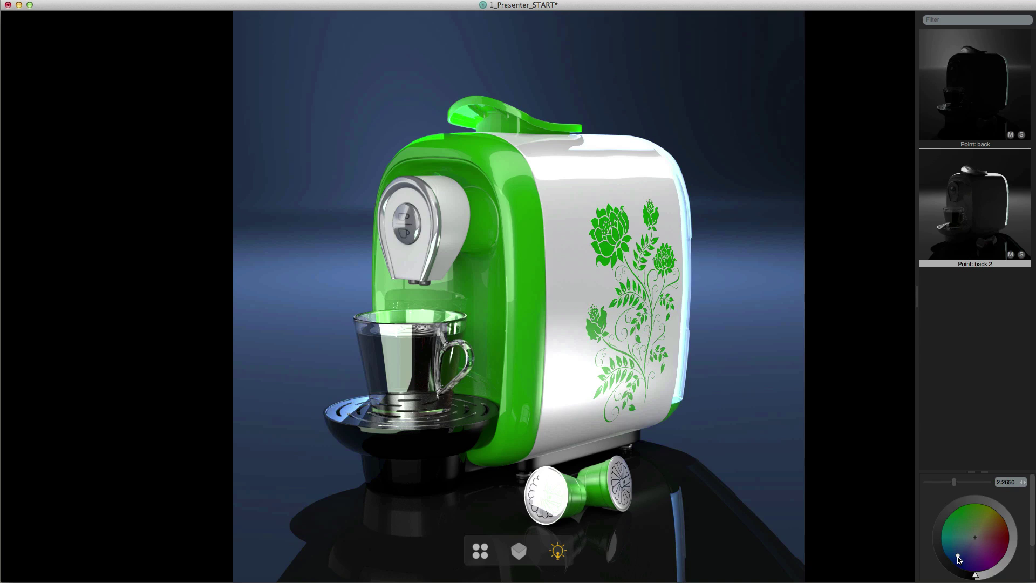
- Shift the back light colour toward green on the colour wheel, then deselect the light
mouse_move(958, 560)
mouse_down()
mouse_move(958, 541)
mouse_move(998, 566)
mouse_move(1011, 526)
mouse_move(1000, 512)
mouse_move(1014, 542)
mouse_move(1008, 571)
mouse_move(956, 540)
mouse_move(960, 528)
mouse_move(983, 570)
mouse_up()
click(975, 76)
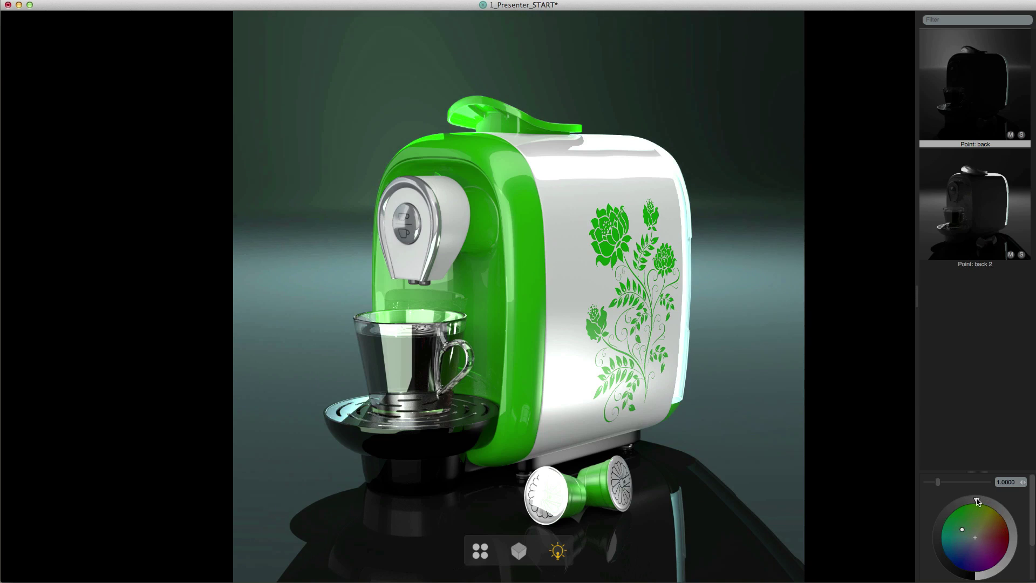
click(971, 406)
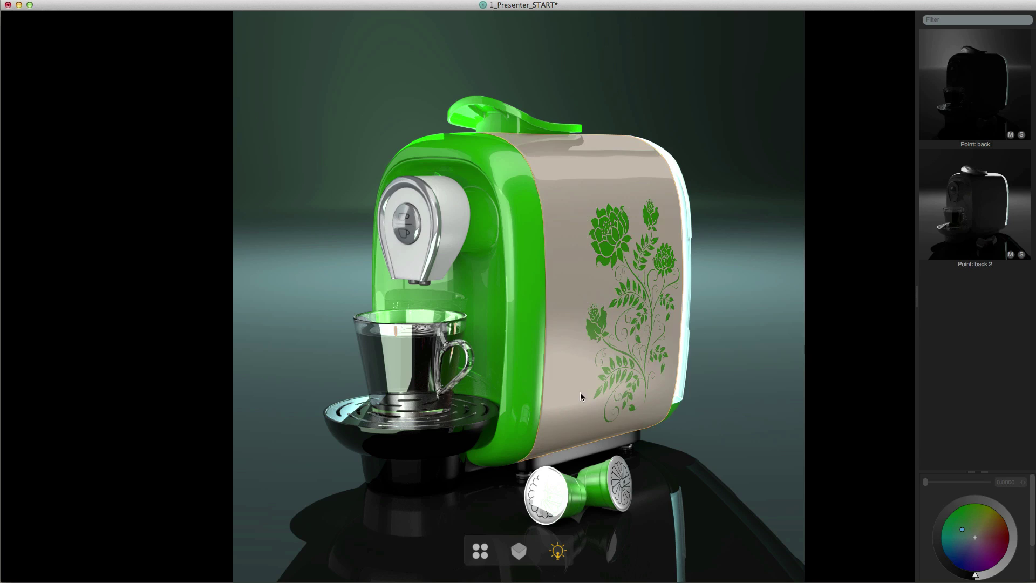
- Save the scene and store the current colours as a new look in the Looks panel
key(super+s)
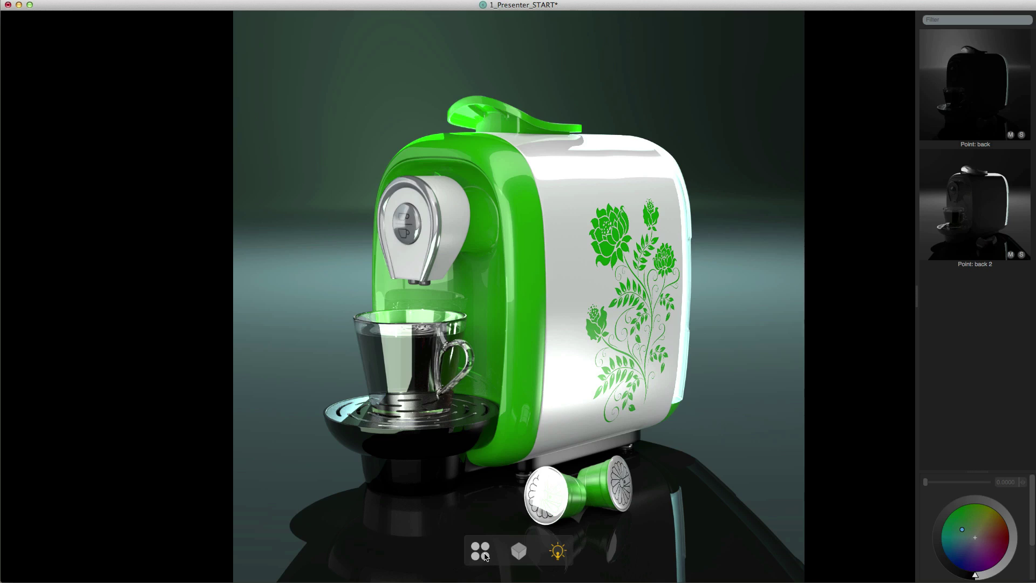
click(480, 550)
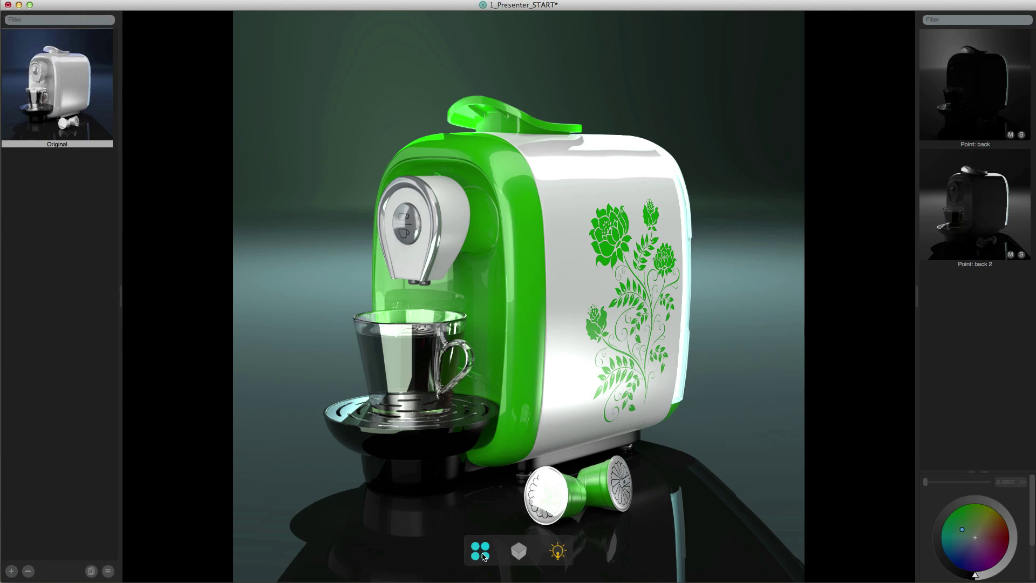
click(10, 571)
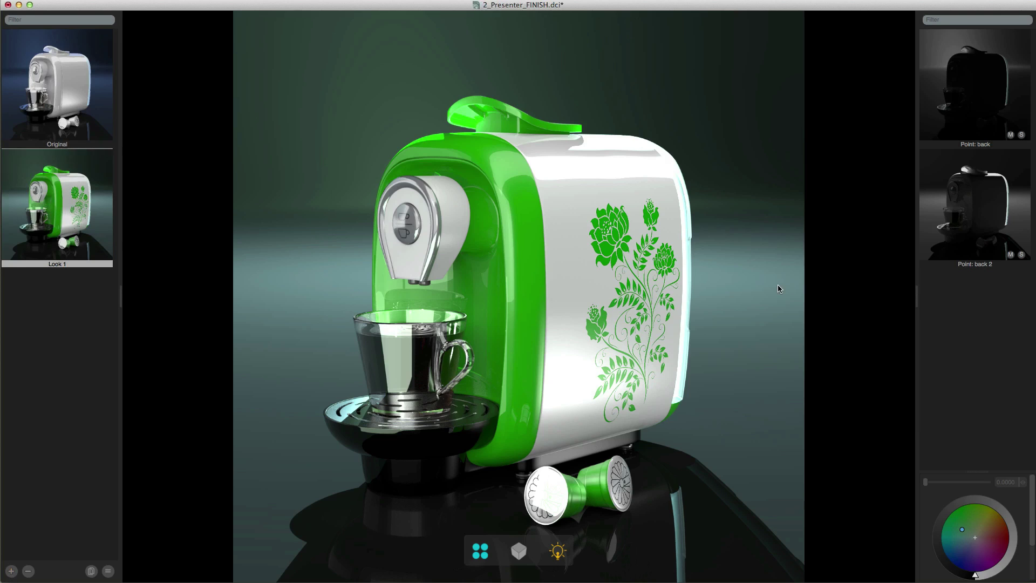
- Rename the new look from Look 1 to 'Green White'
click(374, 285)
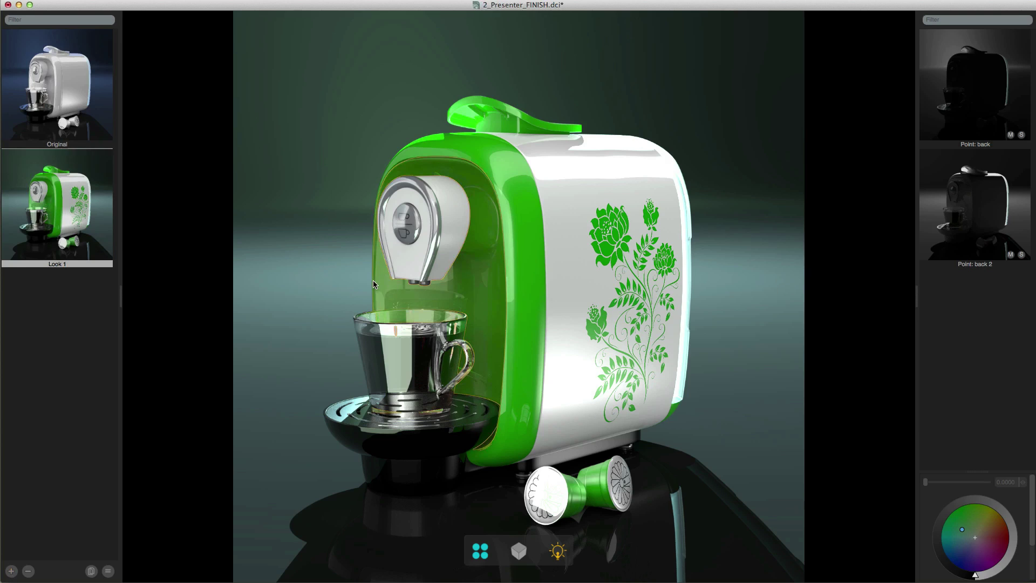
double_click(58, 264)
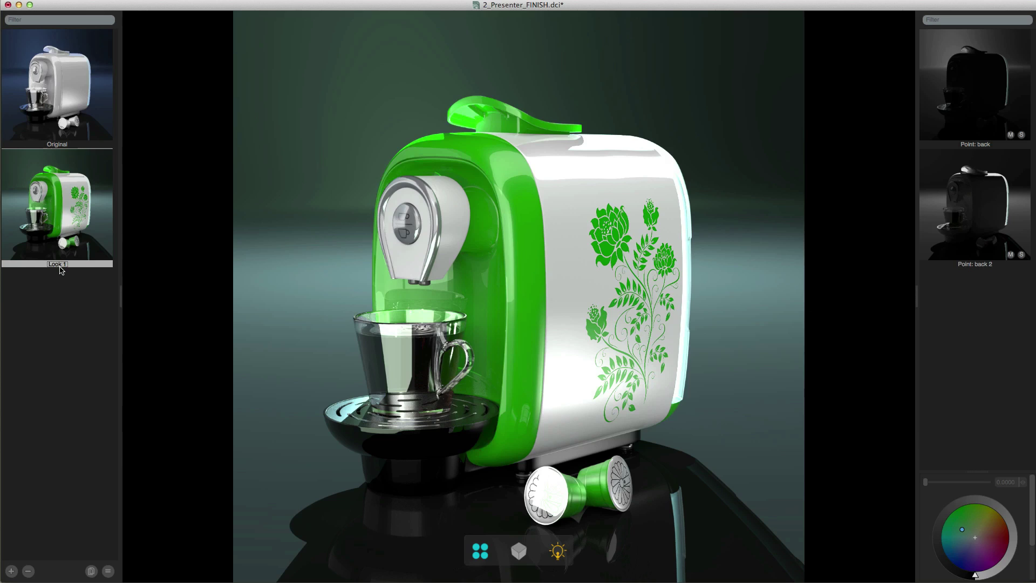
triple_click(61, 265)
text(Green White)
key(Return)
- Duplicate the Green White look as Green White copy 1 and apply it
click(67, 97)
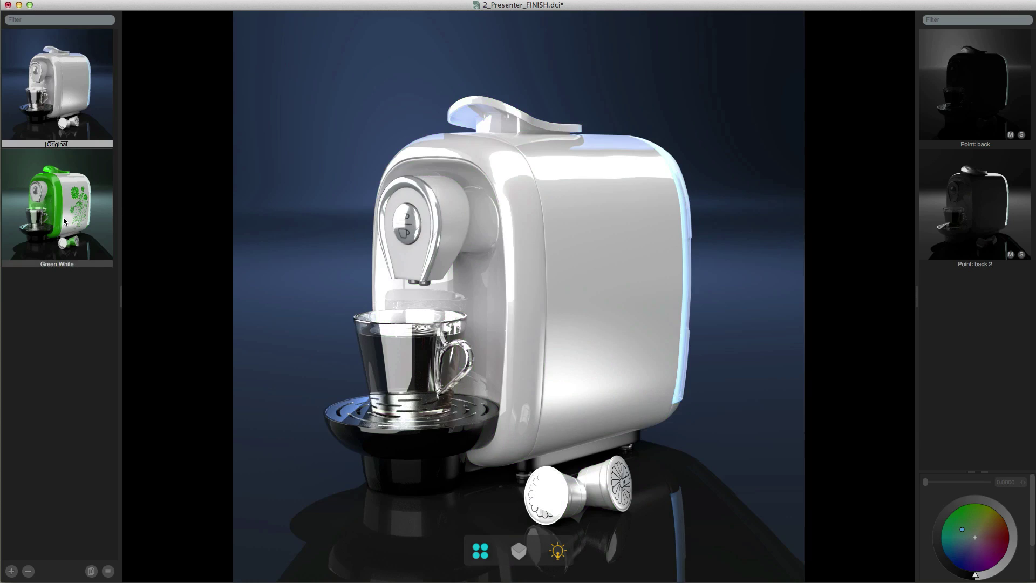
click(81, 224)
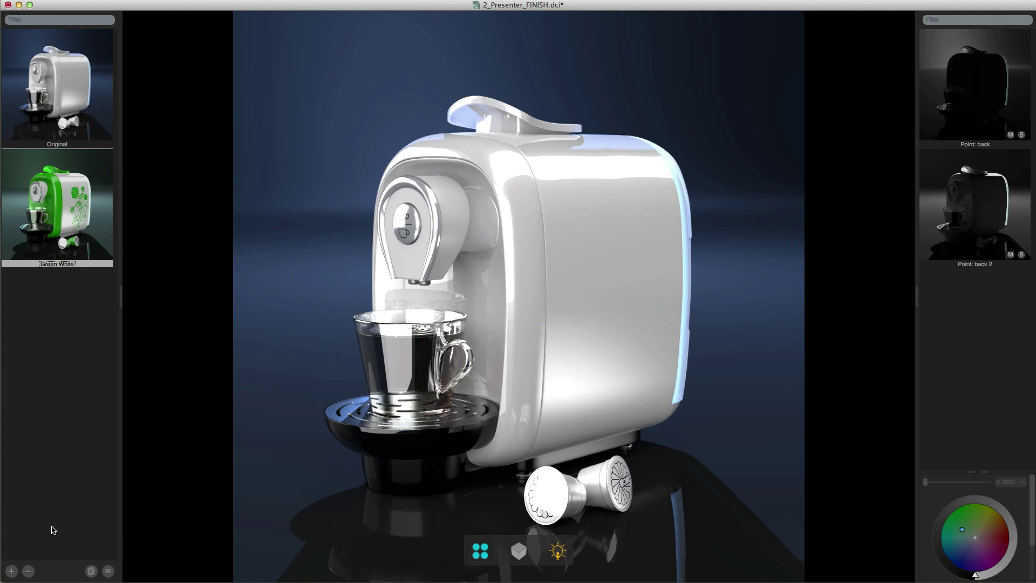
click(91, 572)
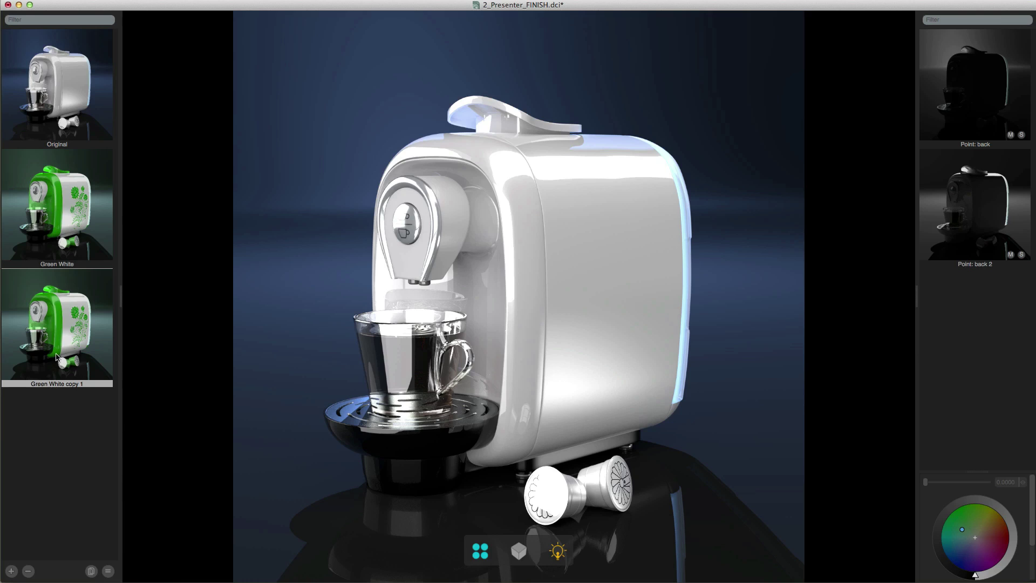
click(59, 330)
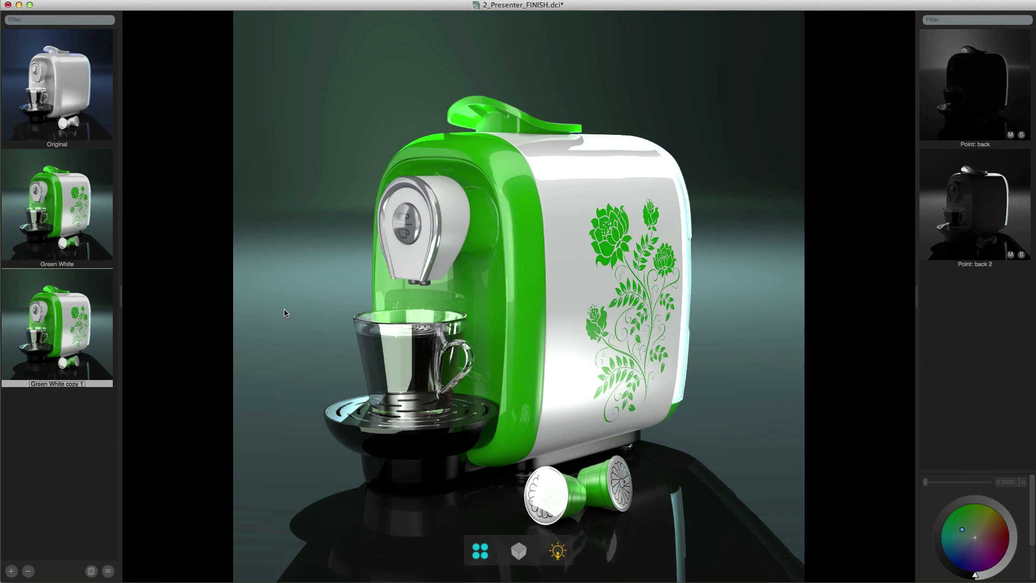
- Give Green White copy 1 a white front housing instead of green
click(536, 370)
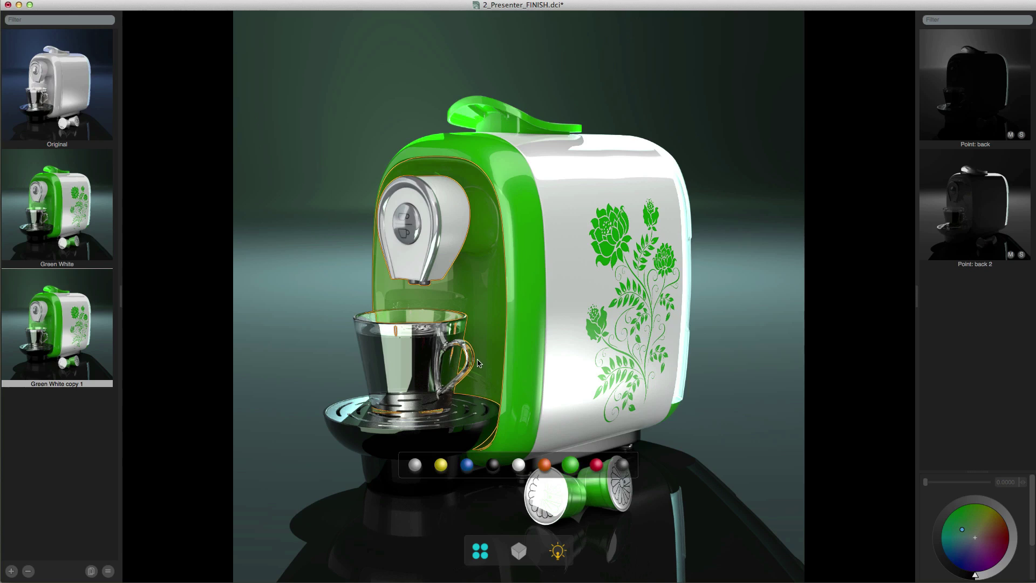
click(518, 465)
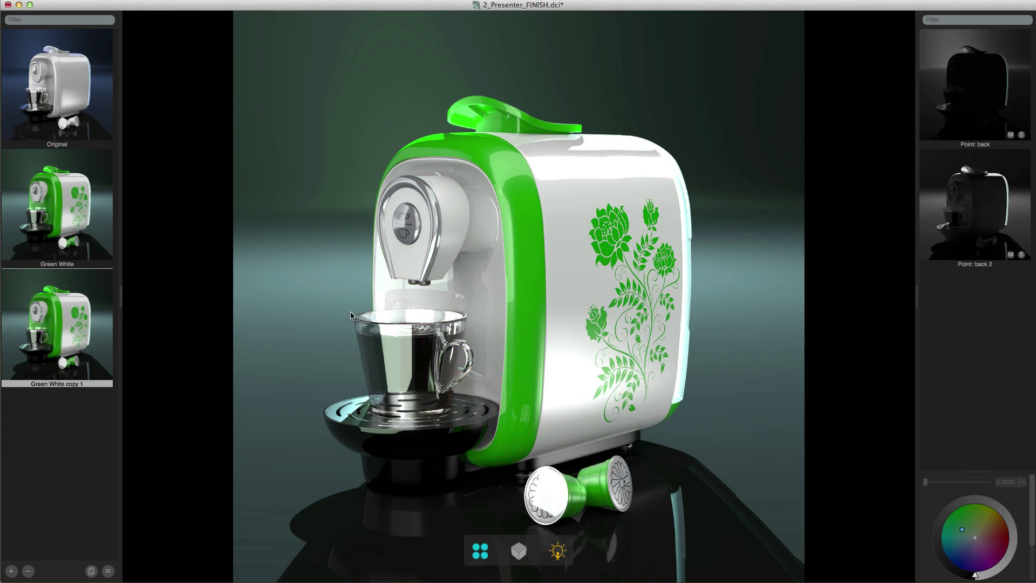
click(393, 307)
click(108, 573)
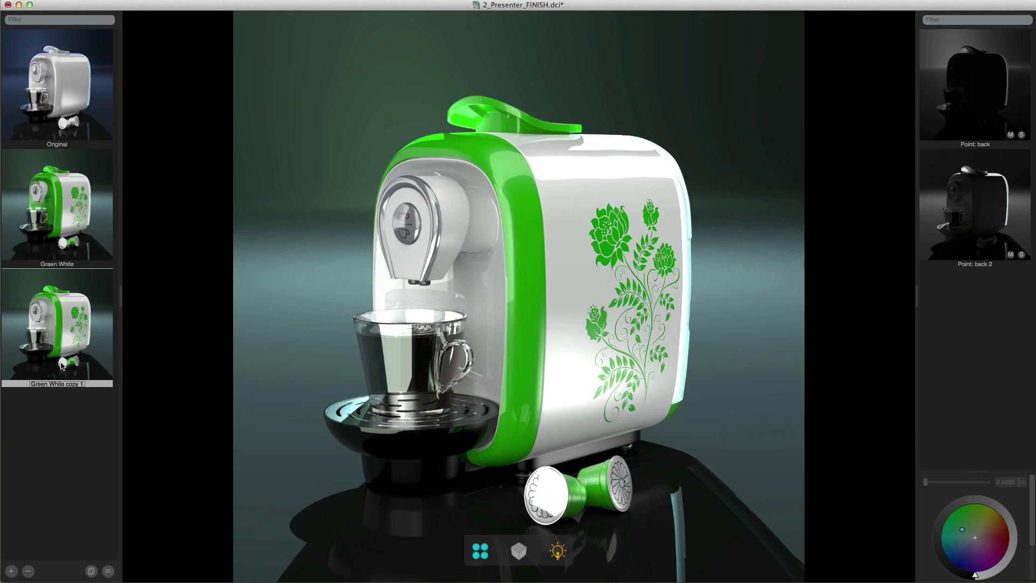
- Cancel the rename, show the Original look and apply the blue material to the side panel
click(964, 335)
click(63, 86)
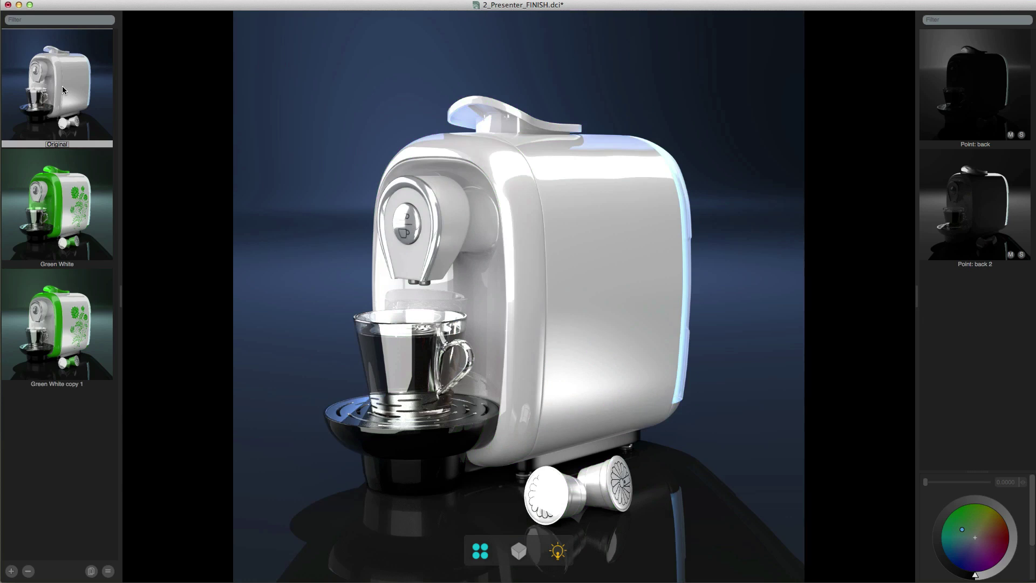
click(594, 235)
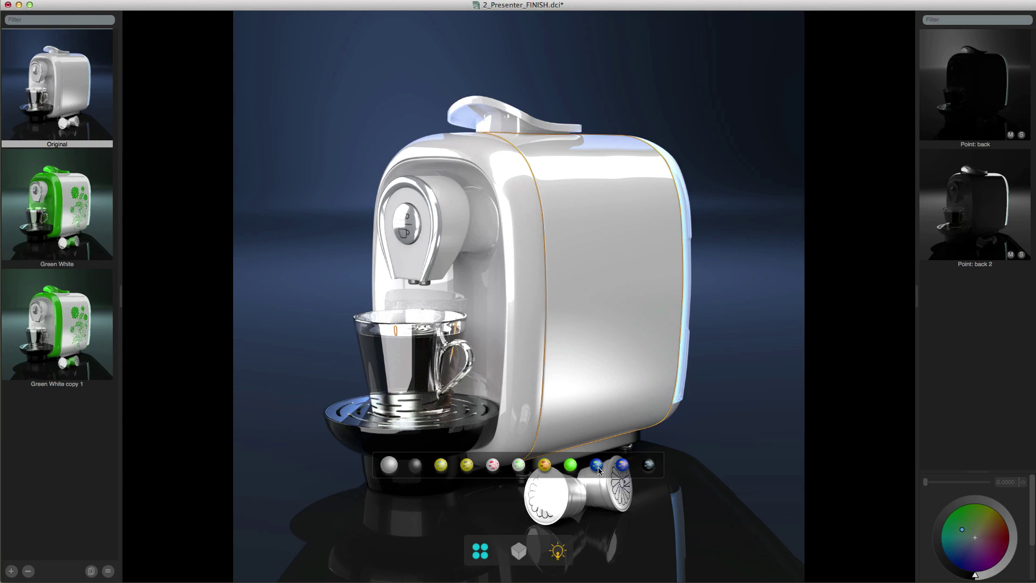
click(598, 468)
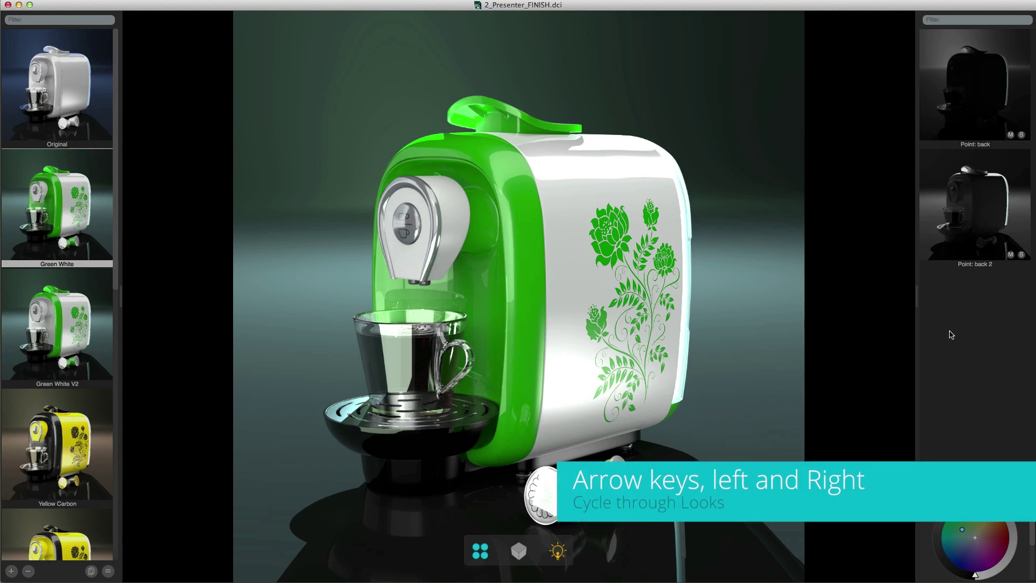
- Cycle through Green White V2, Yellow Carbon, Yellow Carbon V2, Greeg Yellow, Yellow Blue, Orange Blue to Look 1
key(Right)
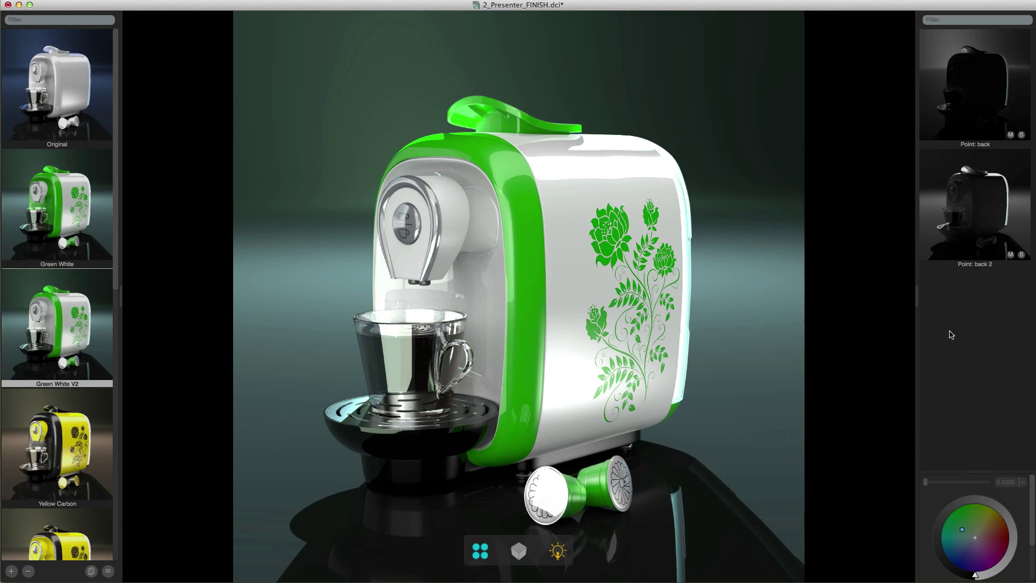
key(Right)
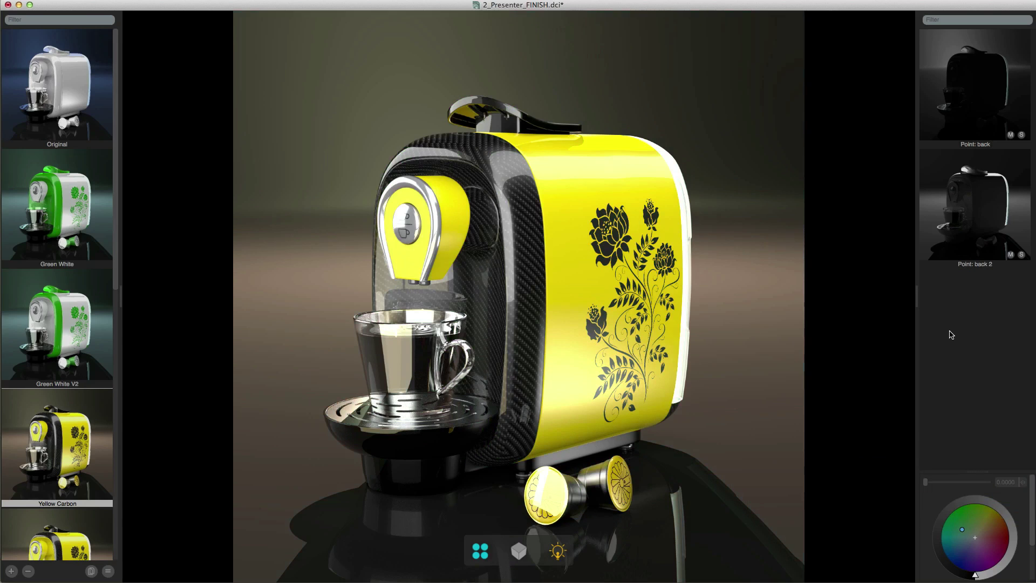
key(Right)
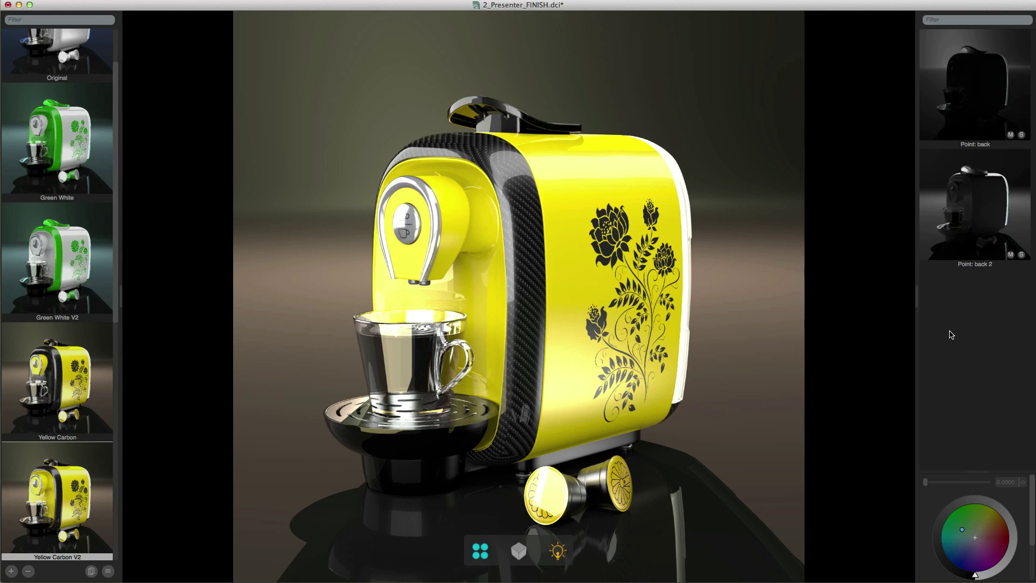
key(Right)
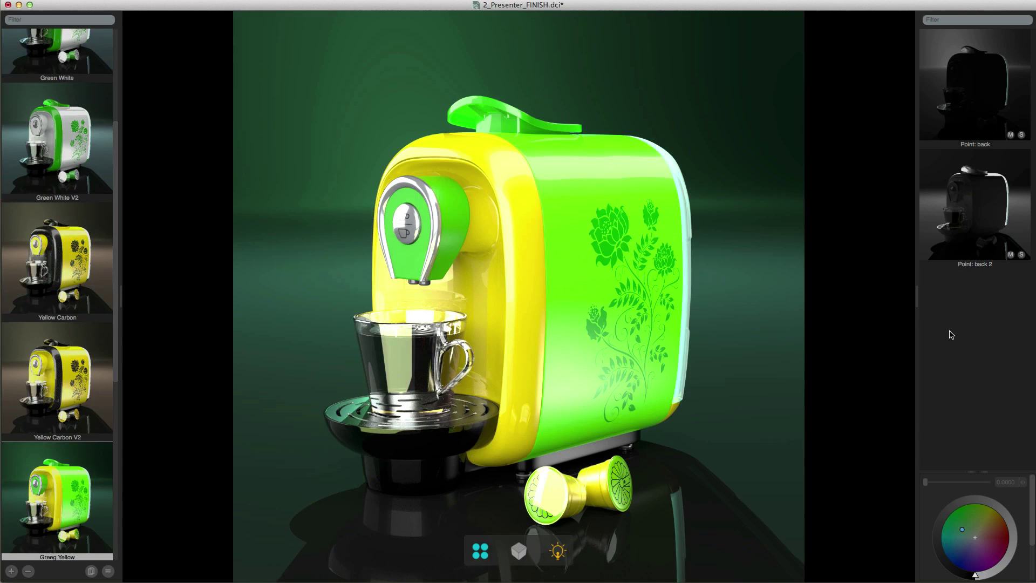
key(Right)
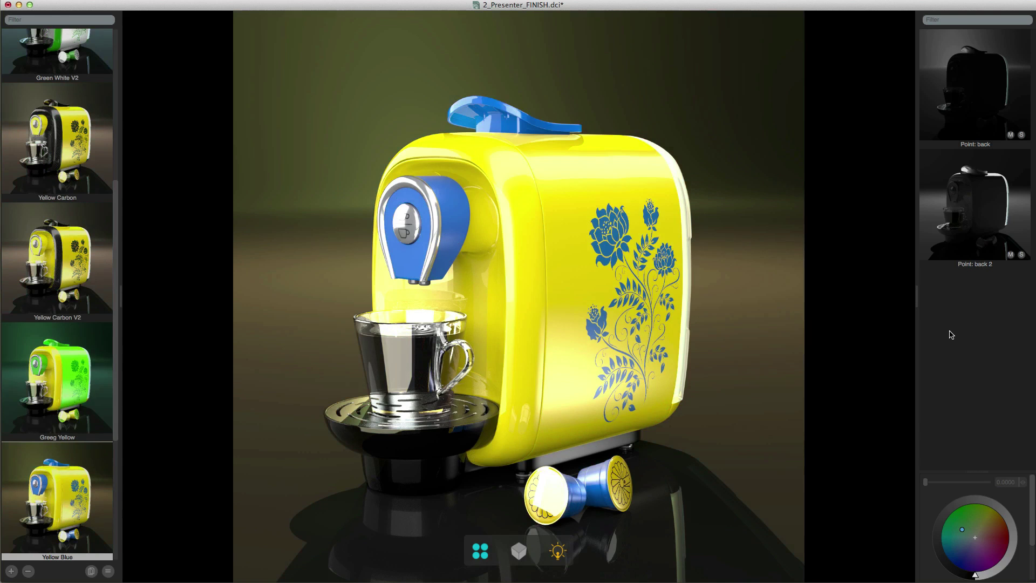
key(Right)
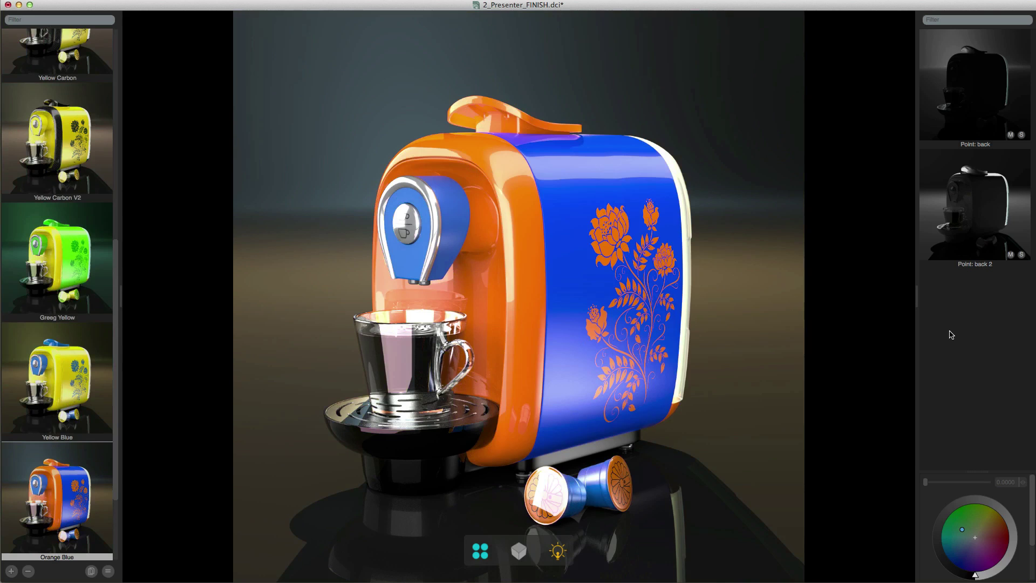
key(Right)
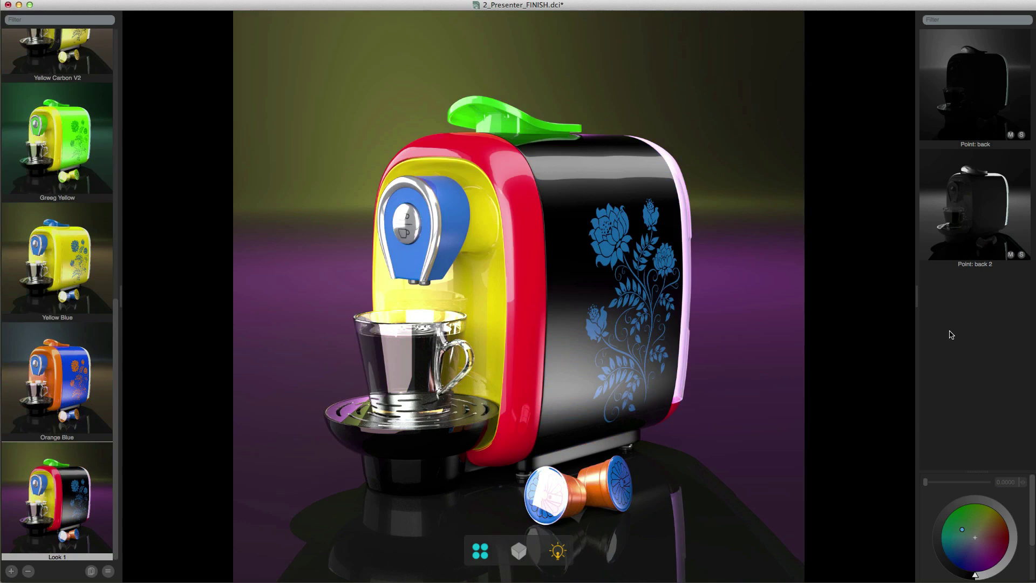
- Delete Look 1 from the saved looks
click(29, 570)
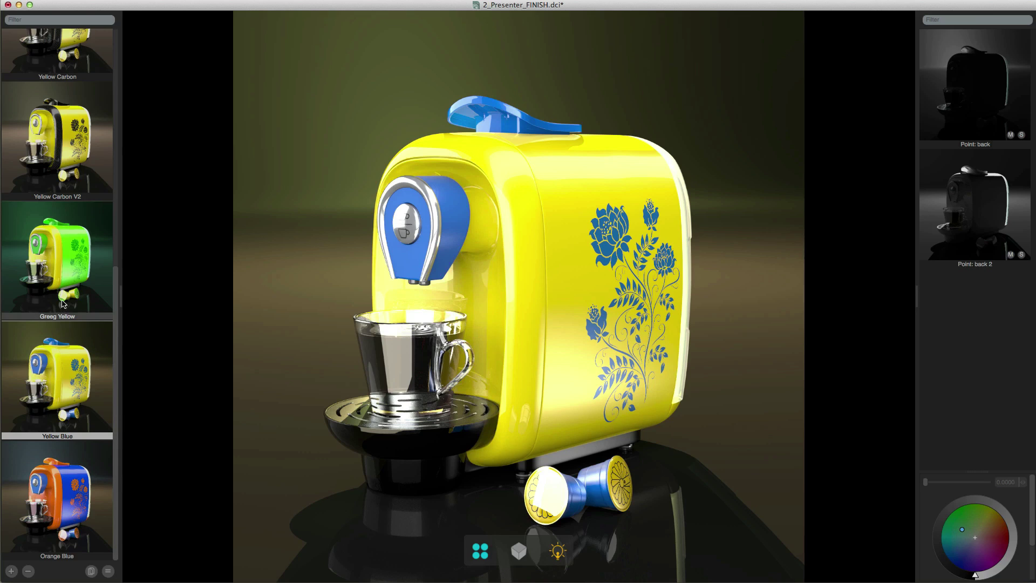
key(Return)
scroll(61, 299, up, 3)
scroll(62, 300, down, 3)
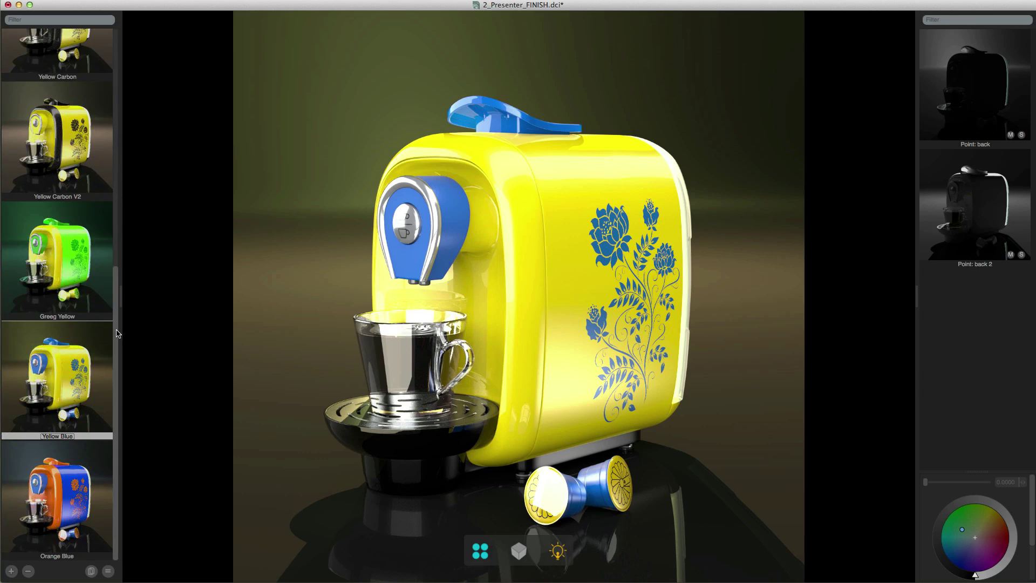
- Widen the Looks panel to enlarge the thumbnails and save the file
mouse_move(118, 333)
mouse_down()
mouse_move(122, 110)
mouse_move(118, 348)
mouse_up()
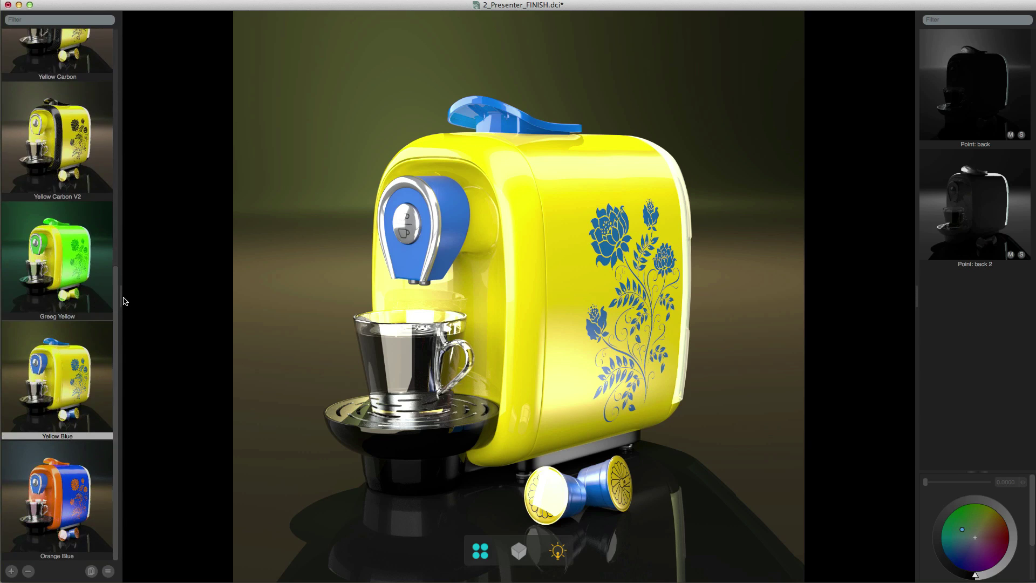
drag(123, 301, 201, 308)
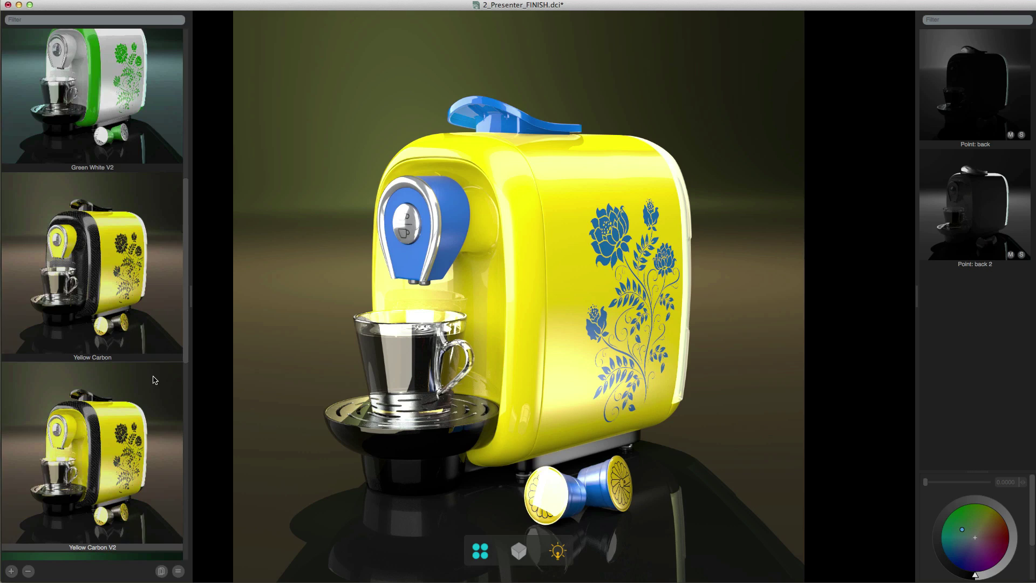
key(super+s)
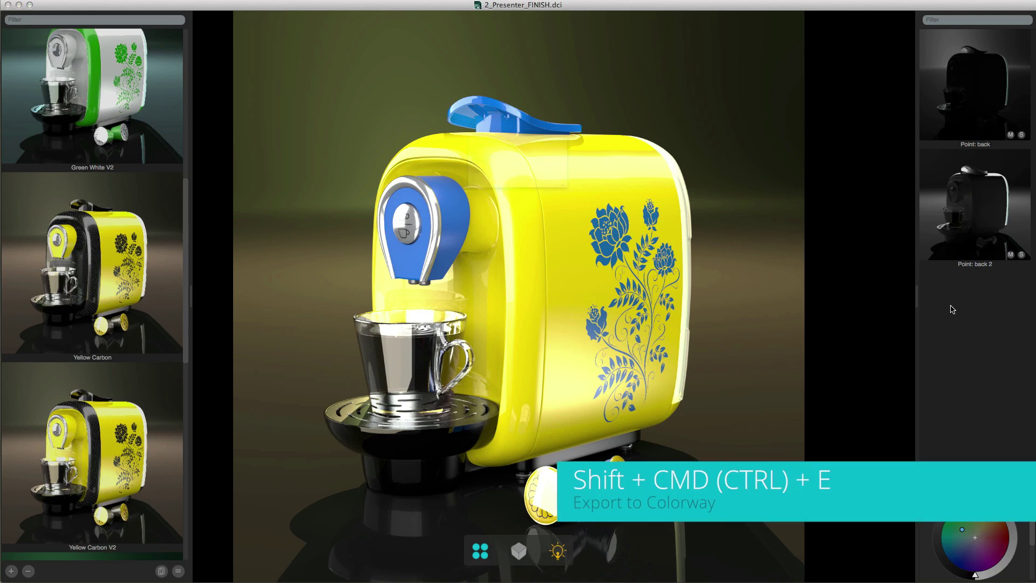
- Export the looks as 3_Presenter_EXPORT.lkp in Colorway_Presenter, replacing the existing file
key(shift+super+e)
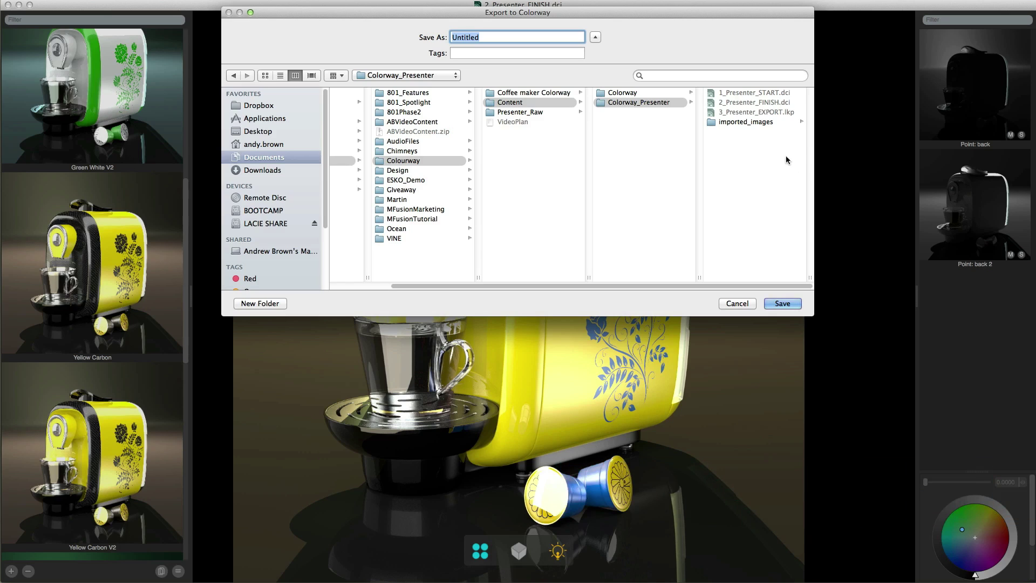
click(750, 113)
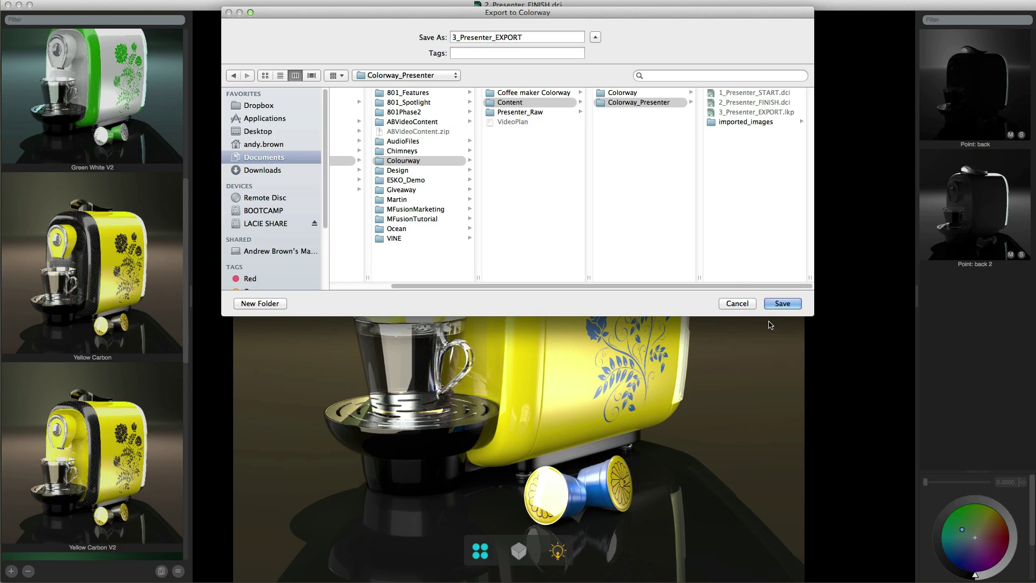
click(787, 305)
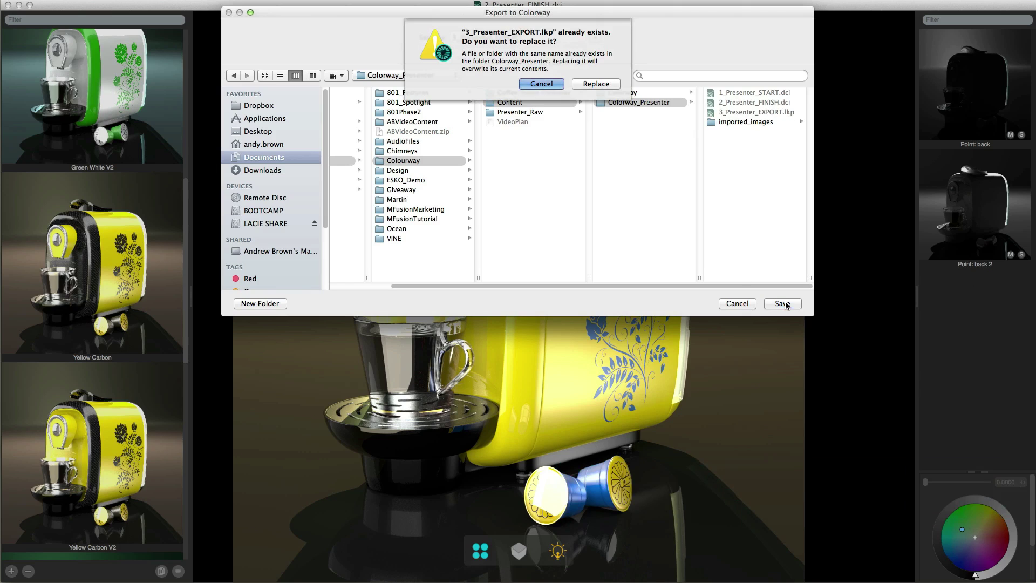
click(593, 85)
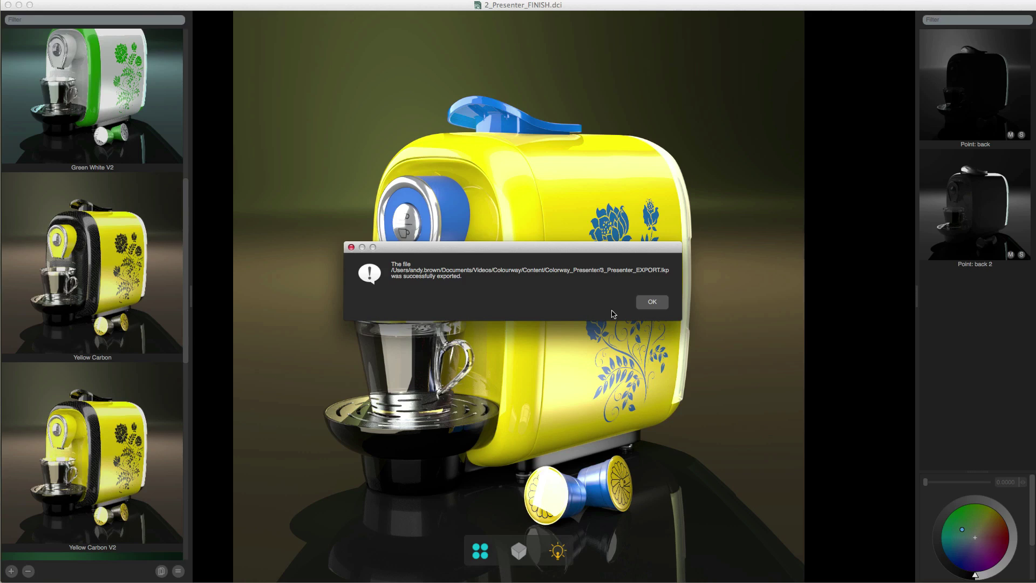
click(652, 303)
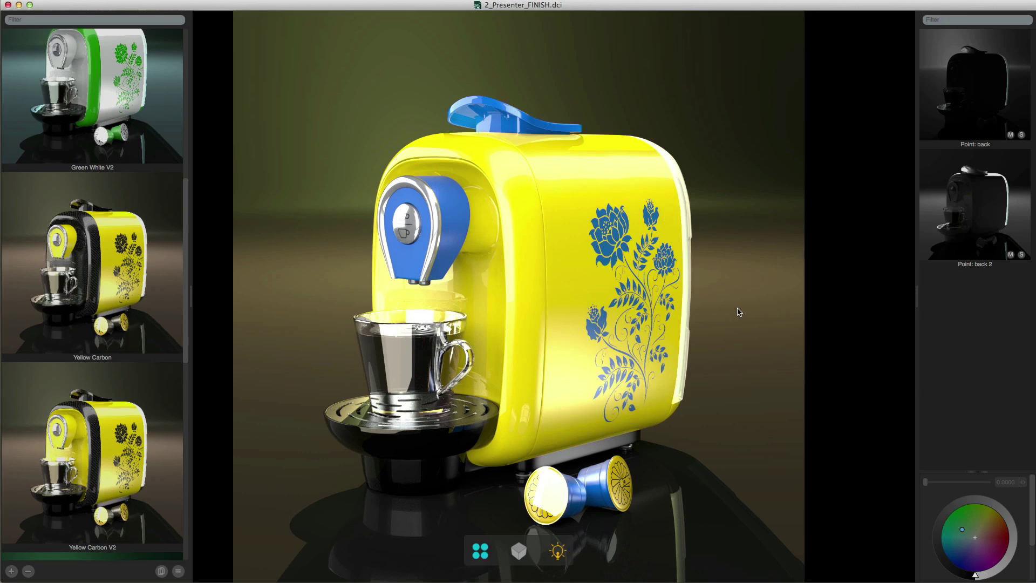
- Make the side panel blue with green flowers
click(608, 355)
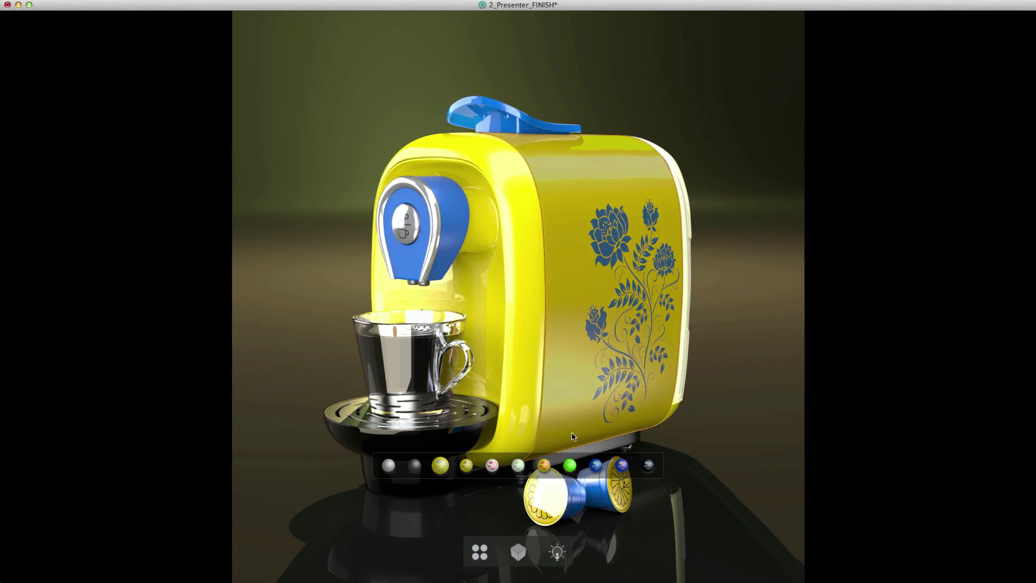
click(543, 465)
click(570, 465)
click(595, 465)
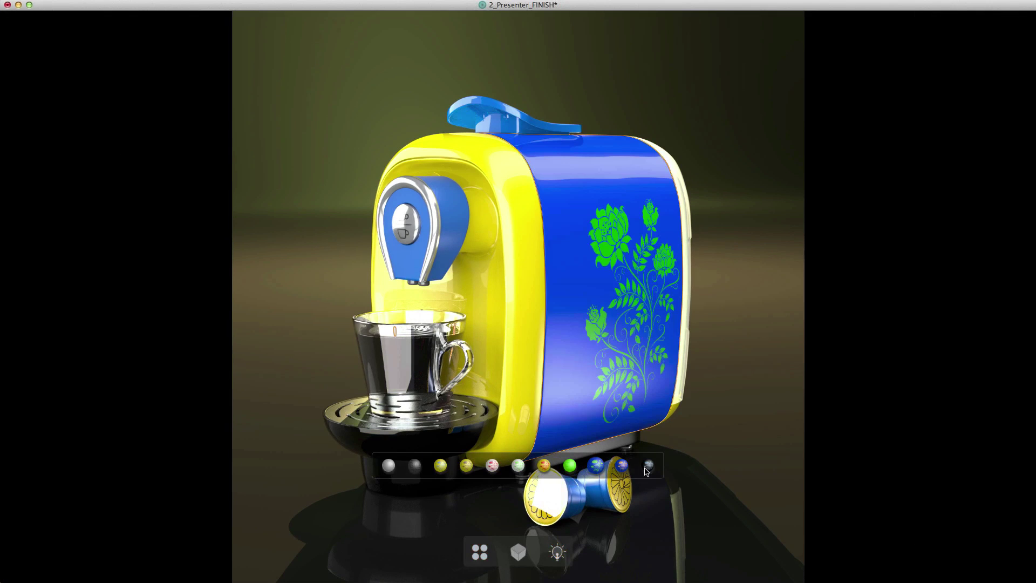
click(621, 465)
click(596, 465)
- Make the front shell blue, keep the inner front panel yellow, and make the lid yellow
click(517, 413)
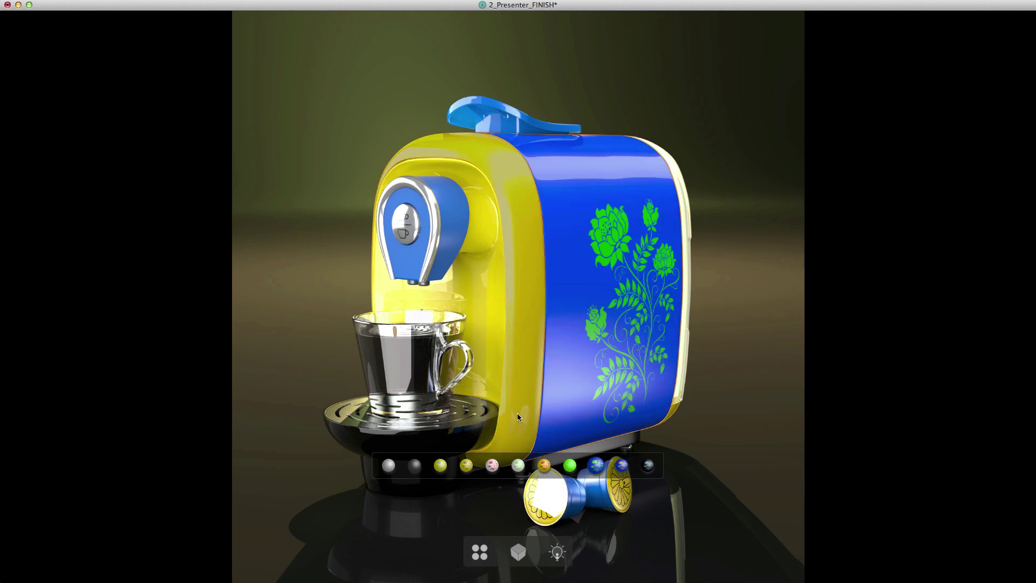
click(466, 465)
click(570, 465)
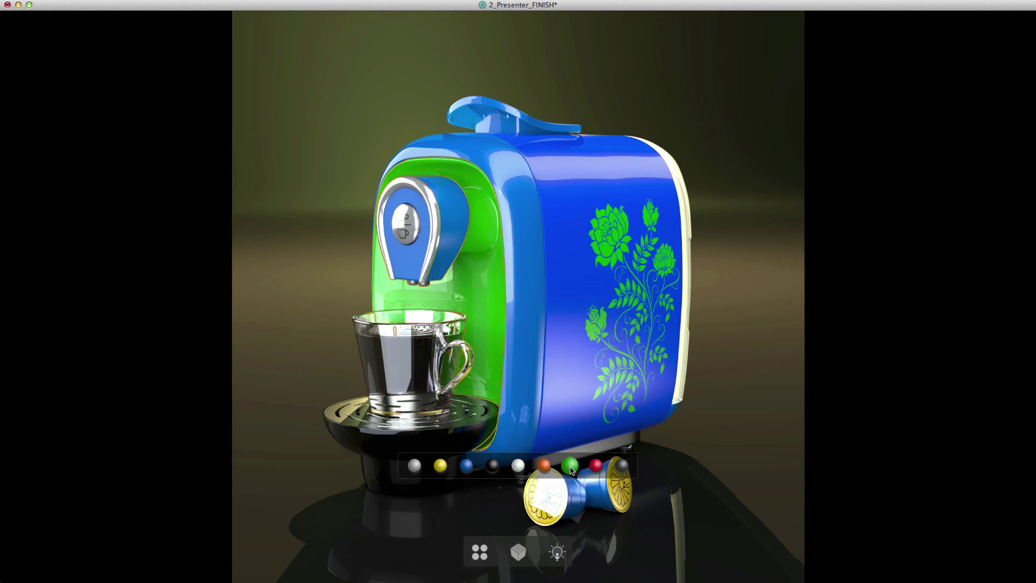
click(440, 465)
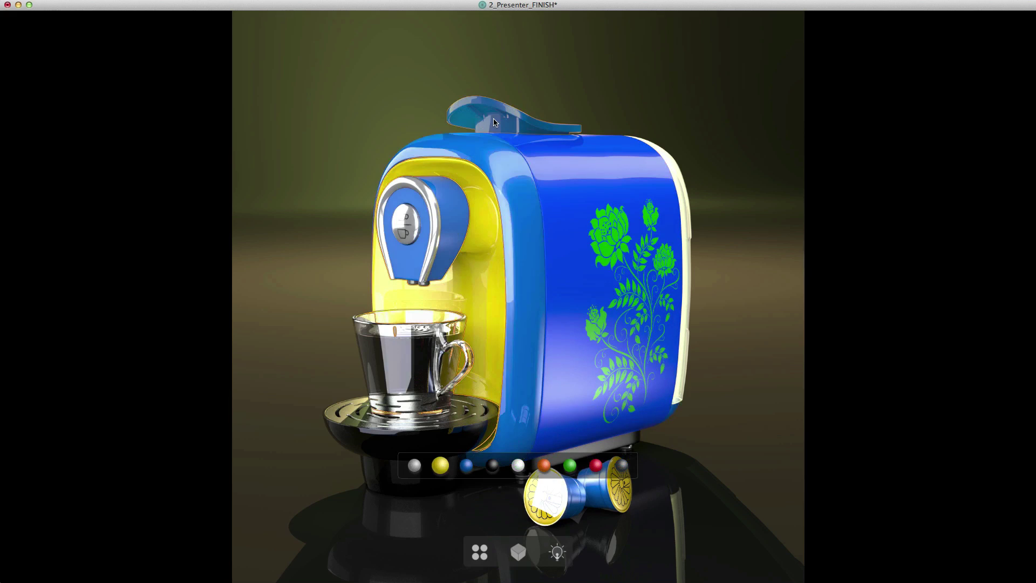
click(517, 392)
click(453, 465)
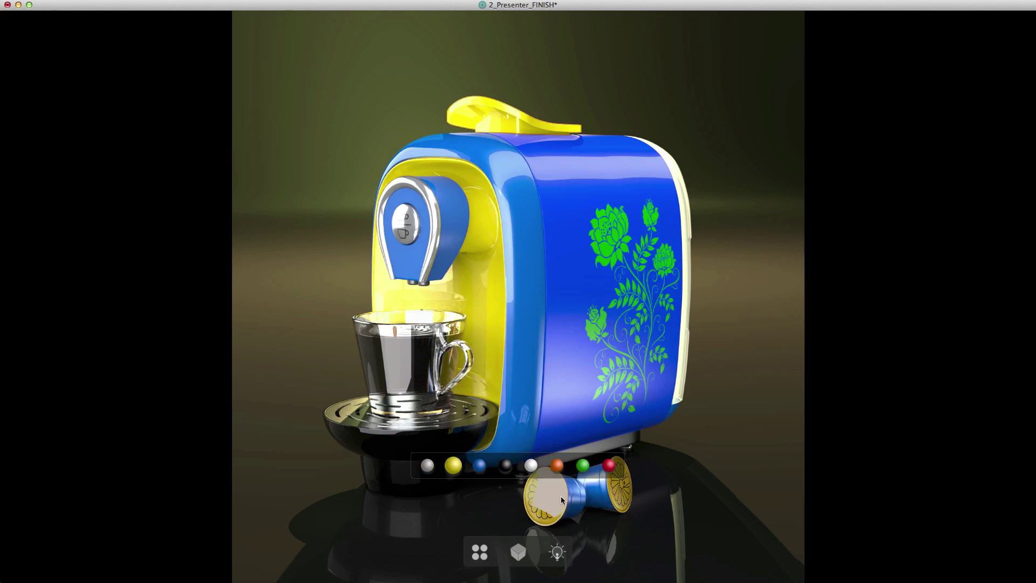
- Save the current colours as new Look 1, then turn the floral decal orange
click(480, 551)
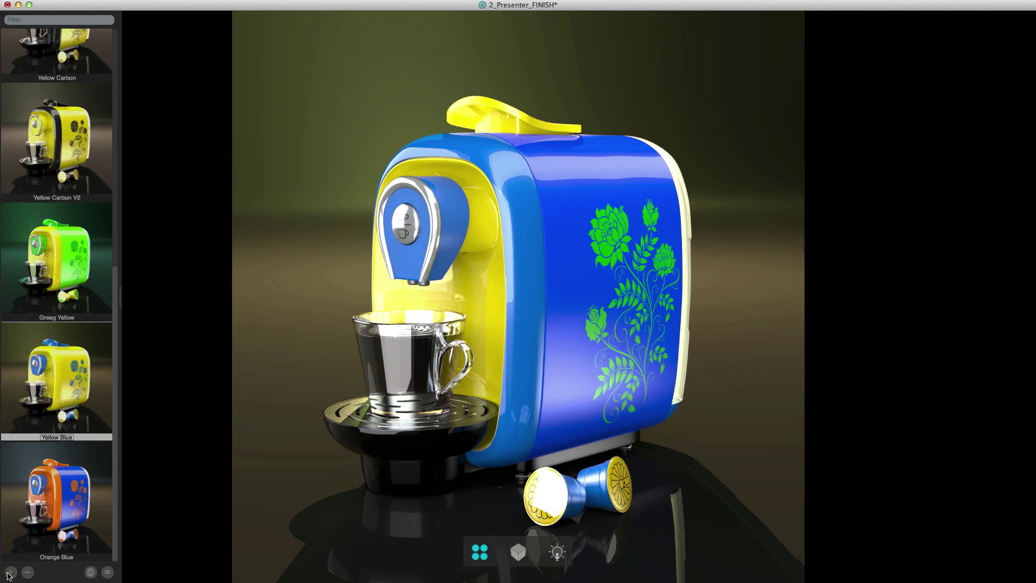
click(10, 573)
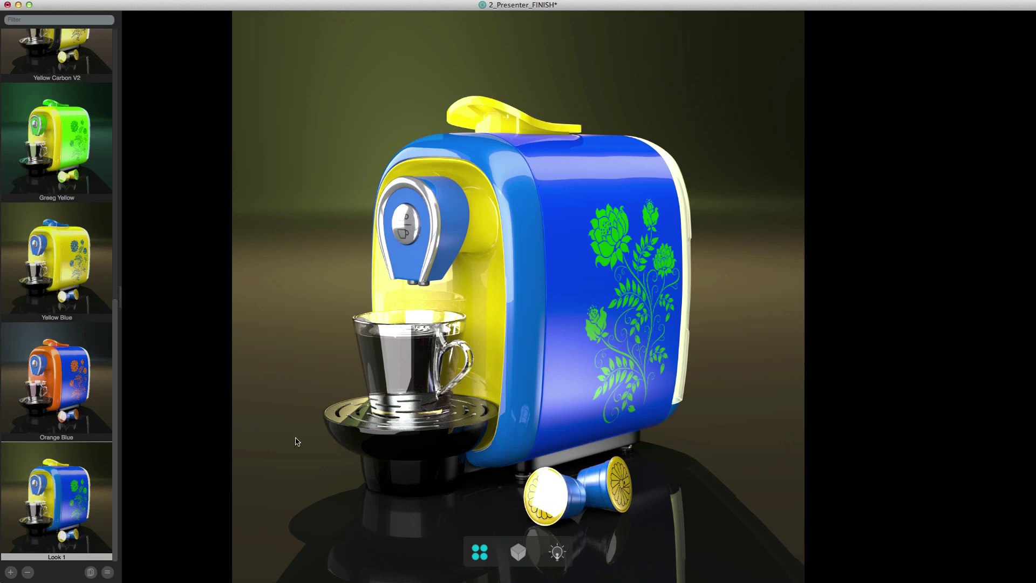
click(626, 302)
click(544, 465)
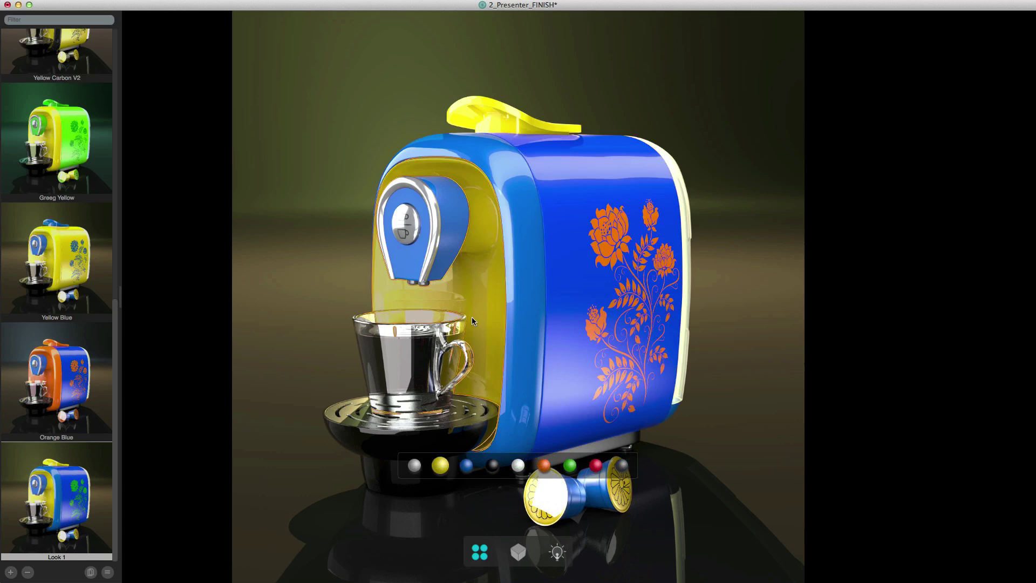